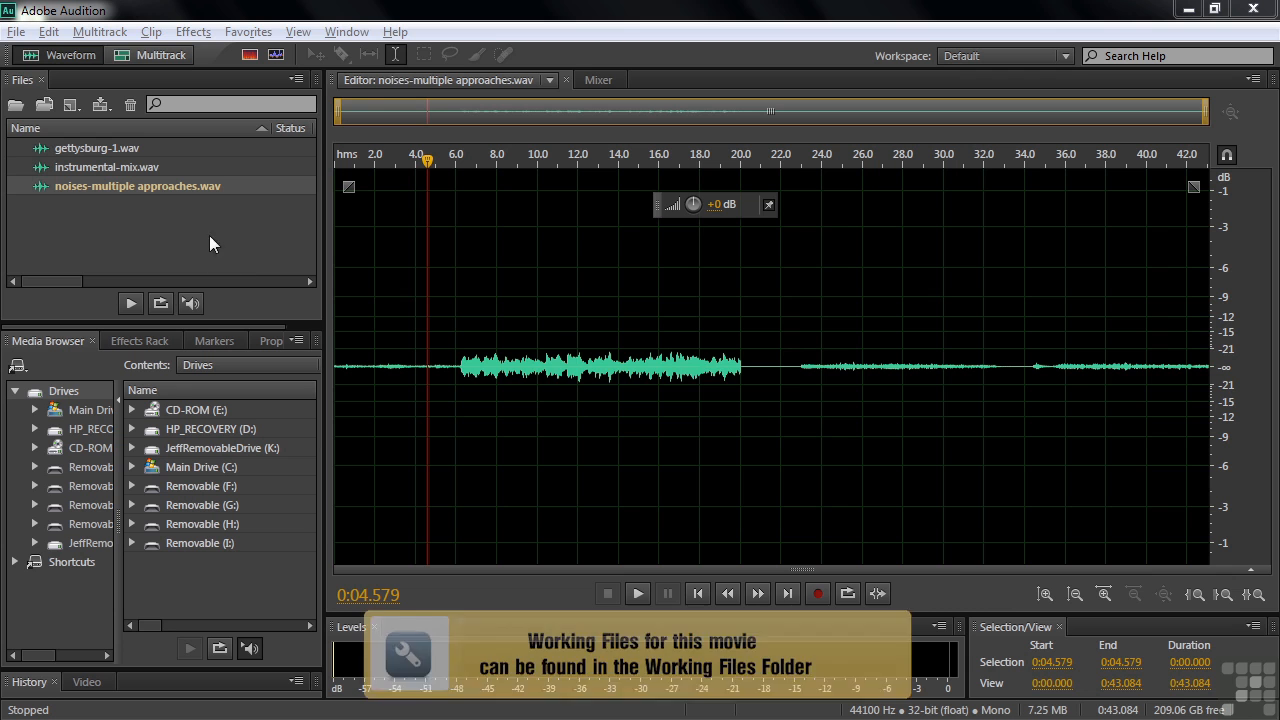
Browse the narrations, music and noises folders inside Working Files to see which audio files are available.
{"action": "left_click", "coordinate": [64, 223]}
{"action": "key", "text": "ctrl+o"}
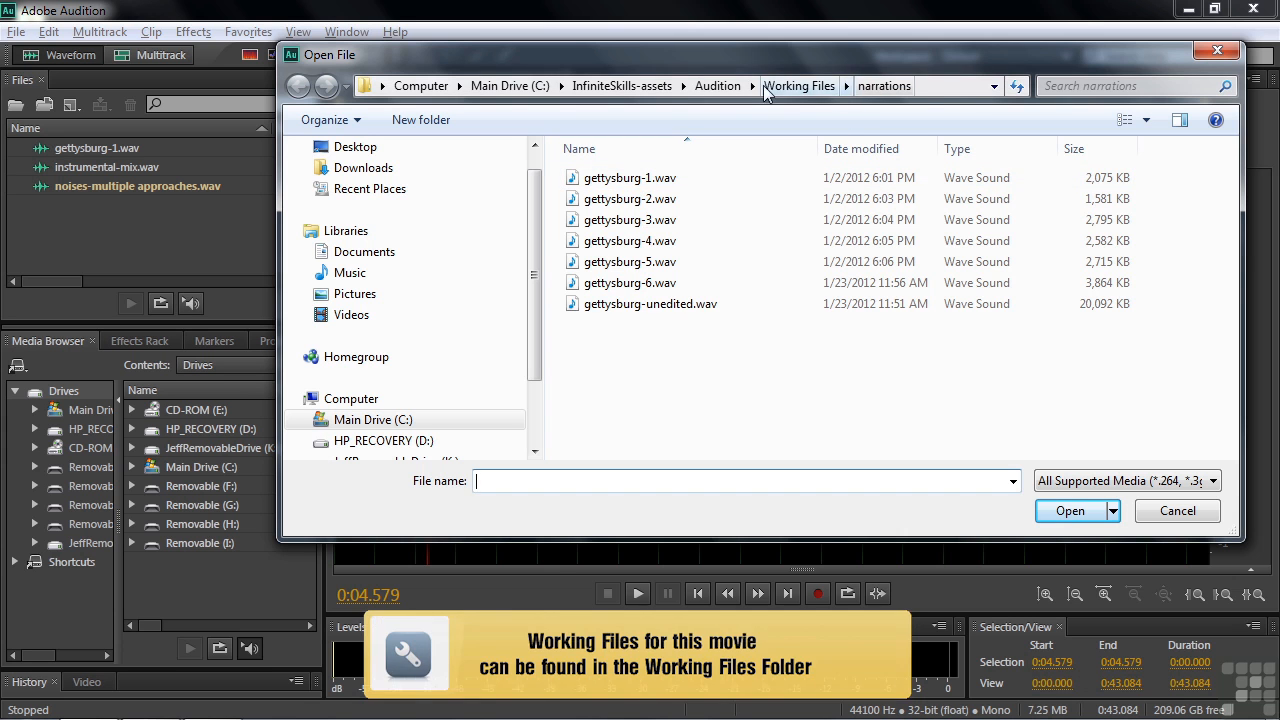
{"action": "left_click", "coordinate": [799, 86]}
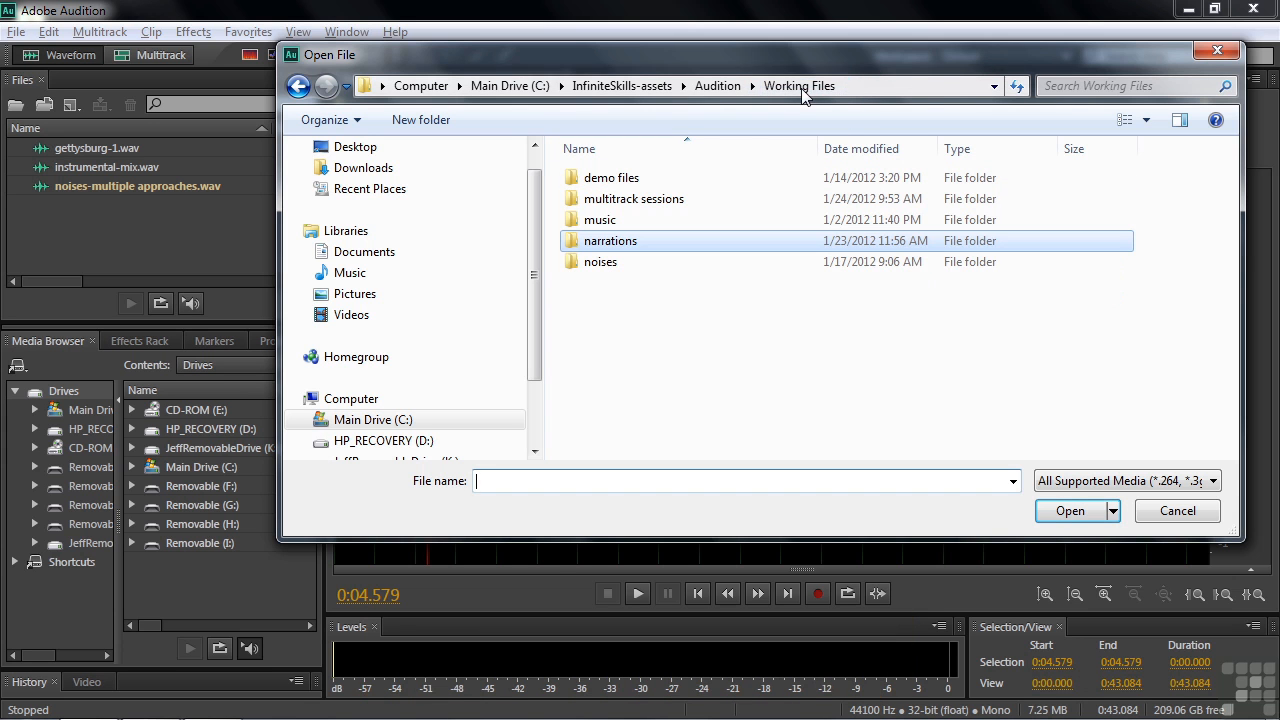
{"action": "double_click", "coordinate": [605, 220]}
{"action": "double_click", "coordinate": [584, 200]}
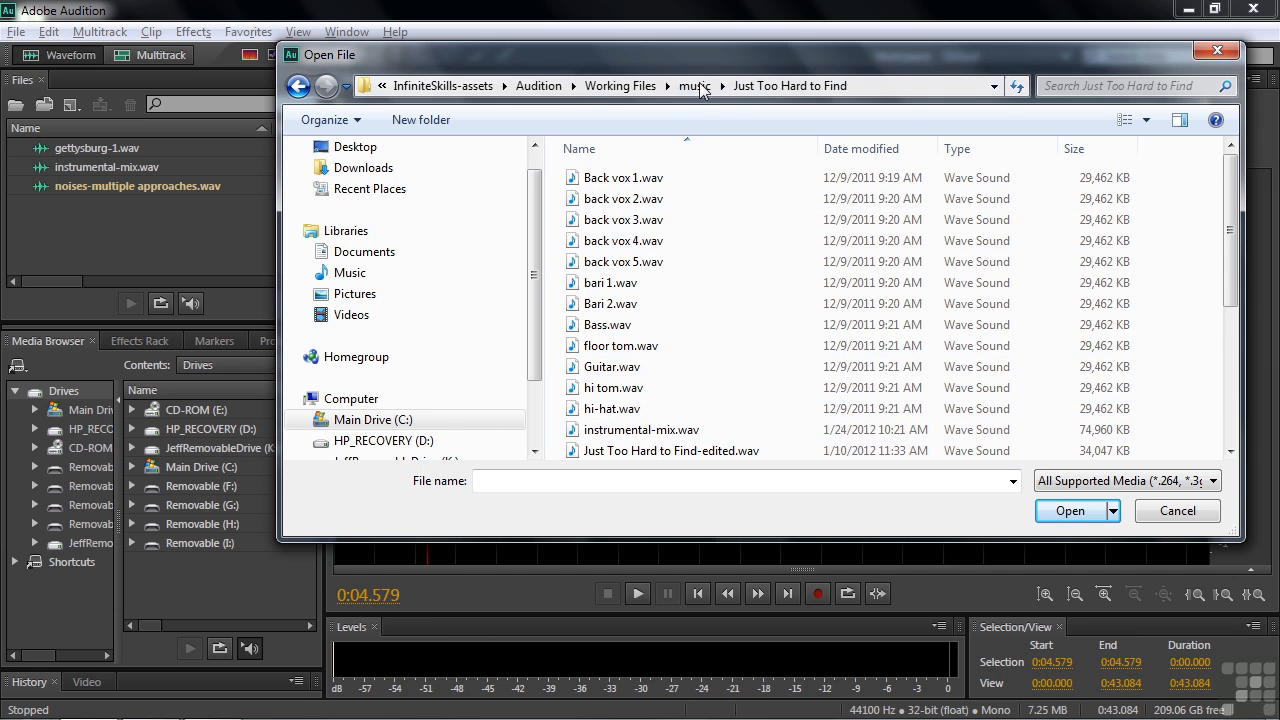
{"action": "left_click", "coordinate": [618, 86]}
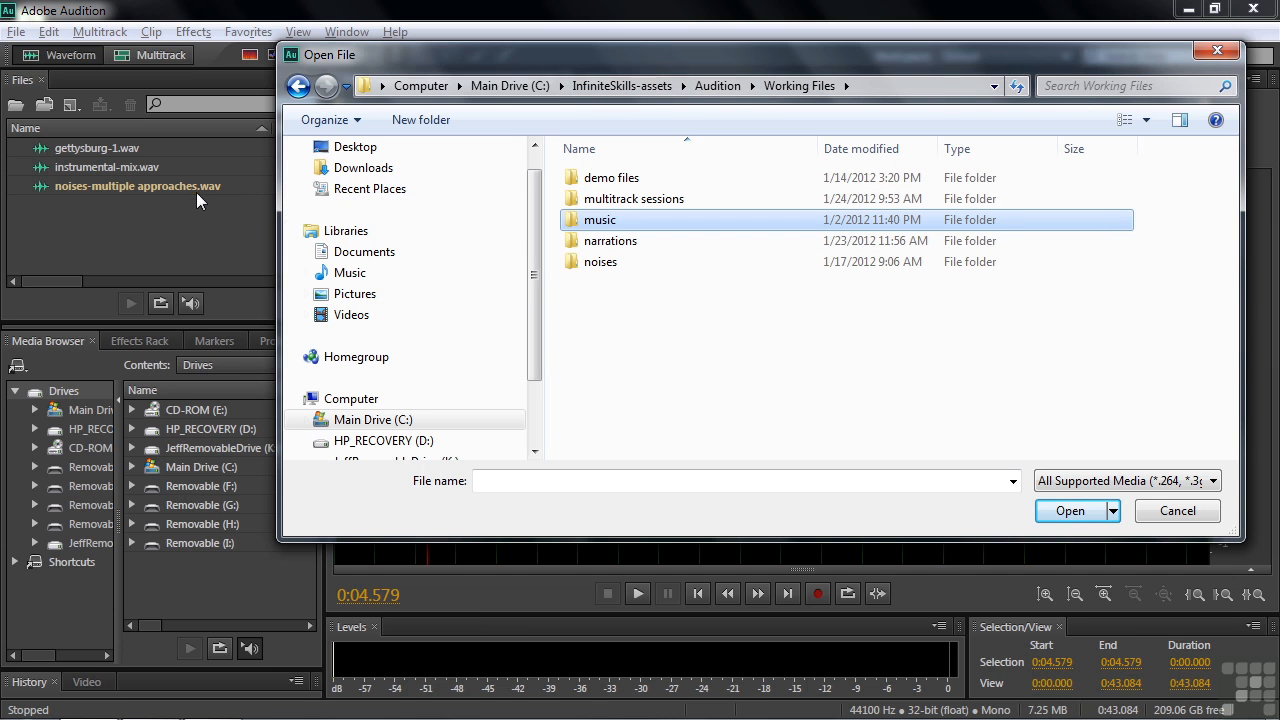
{"action": "double_click", "coordinate": [600, 264]}
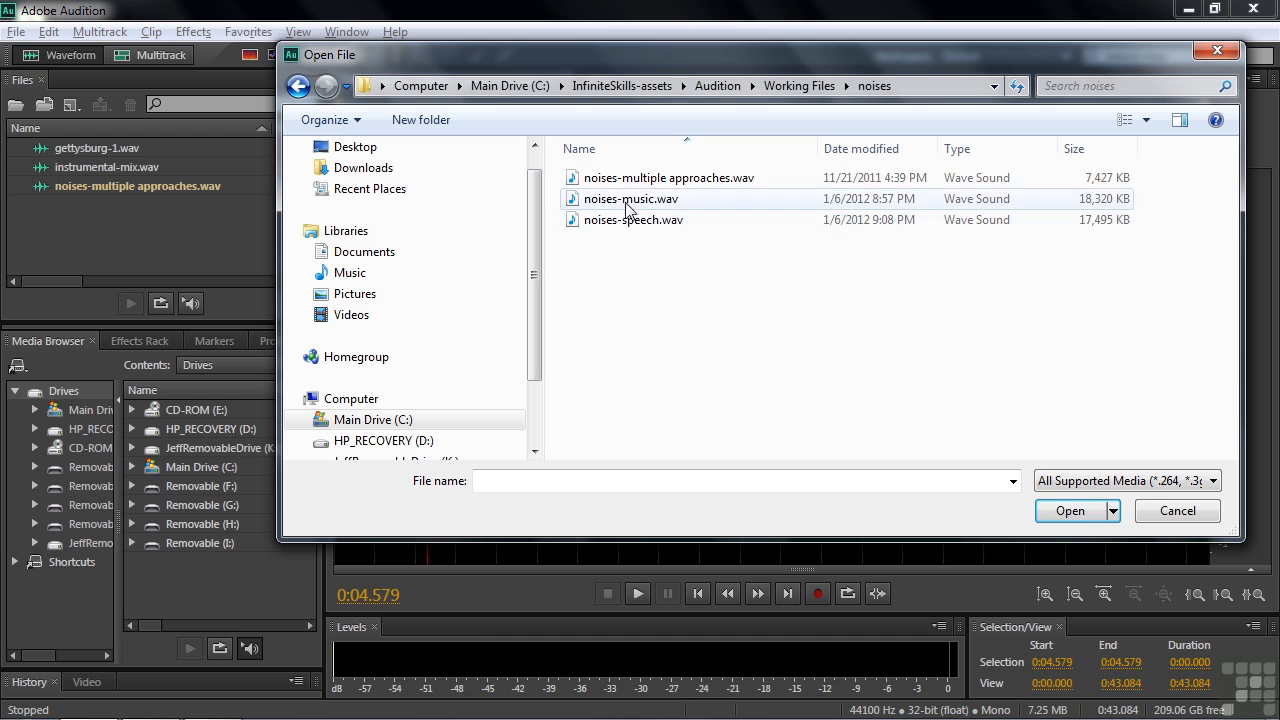
{"action": "left_click", "coordinate": [1200, 512]}
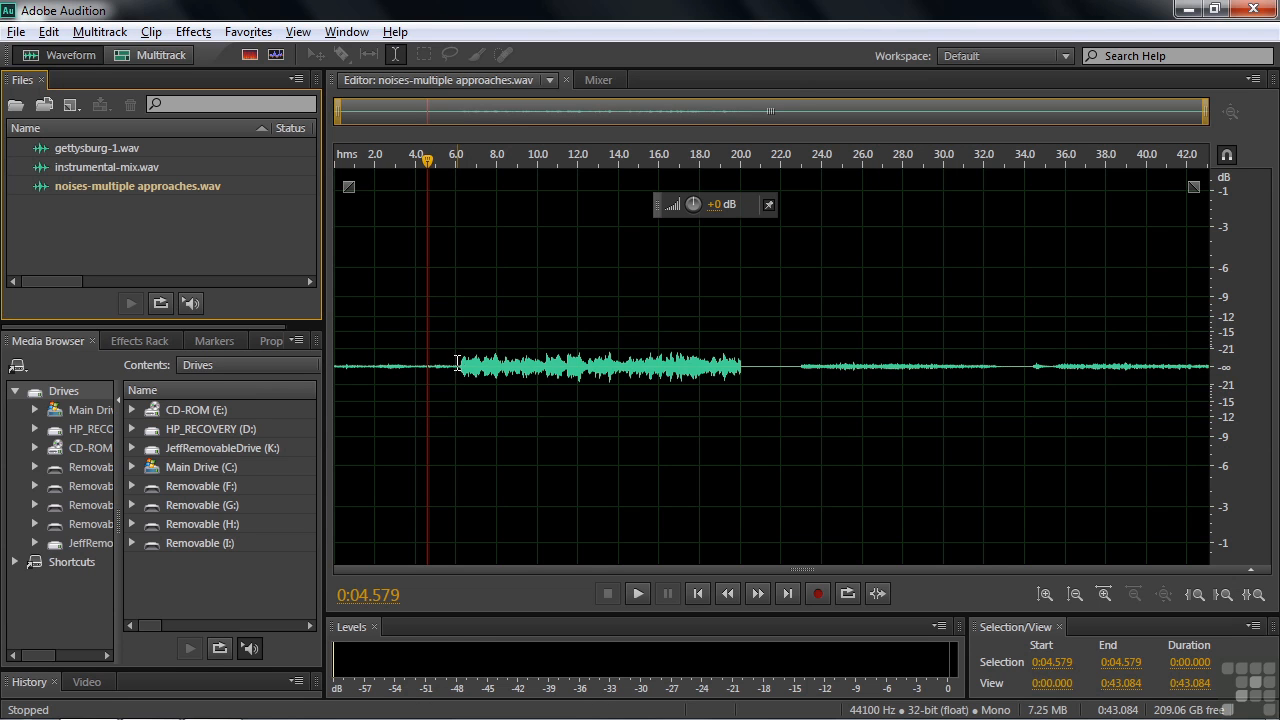
Raise the amplitude of the entire noises-multiple approaches.wav file and play a moment of its opening.
{"action": "left_click_drag", "start_coordinate": [697, 211], "coordinate": [703, 183]}
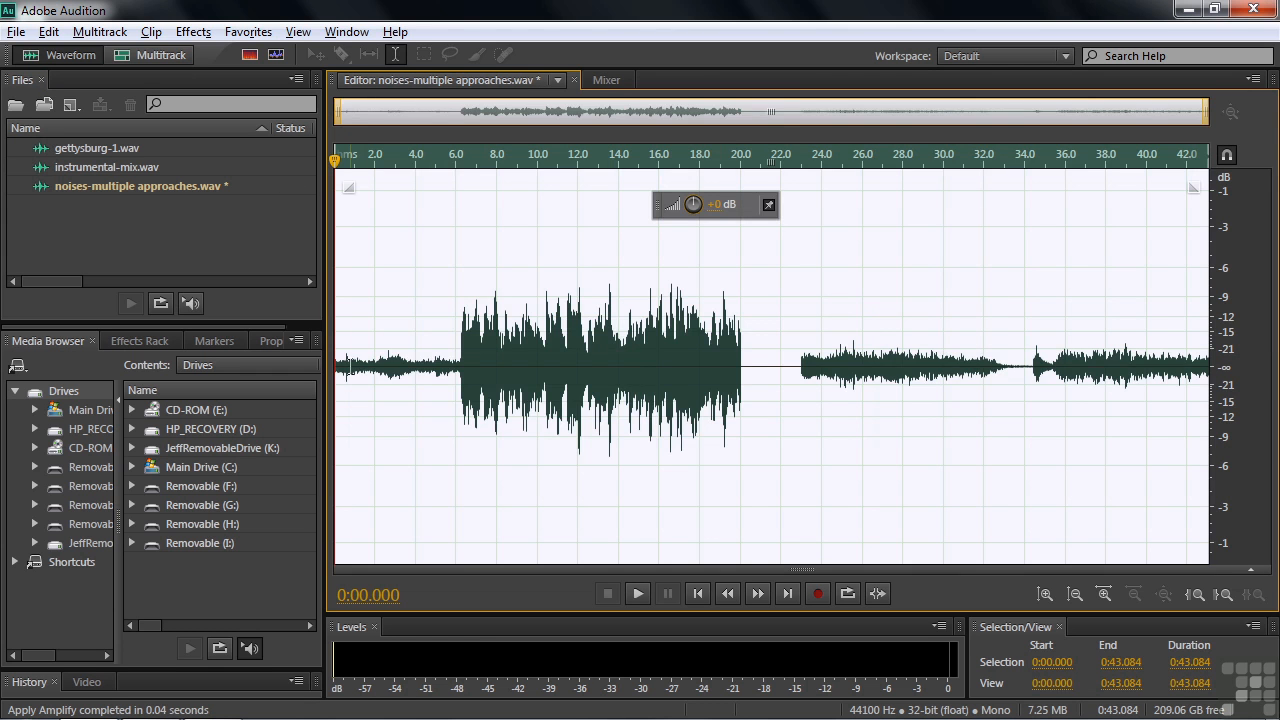
{"action": "left_click", "coordinate": [352, 366]}
{"action": "key", "text": "space"}
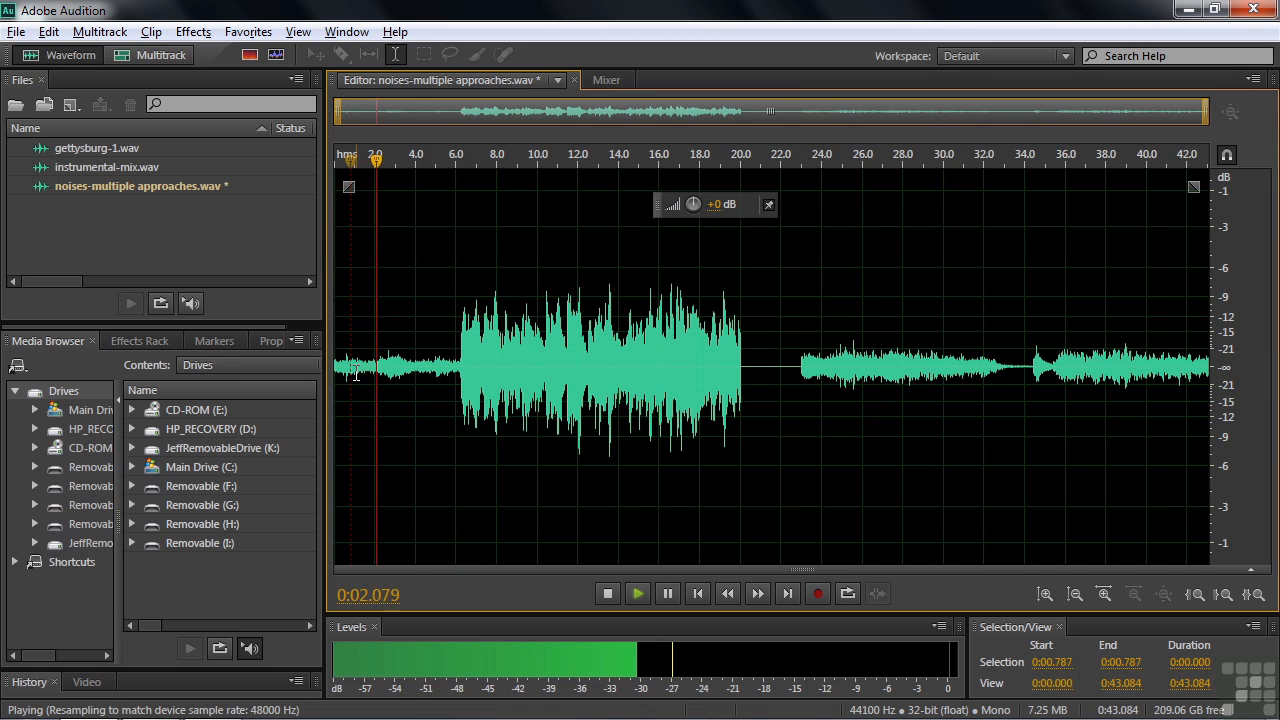
{"action": "key", "text": "space"}
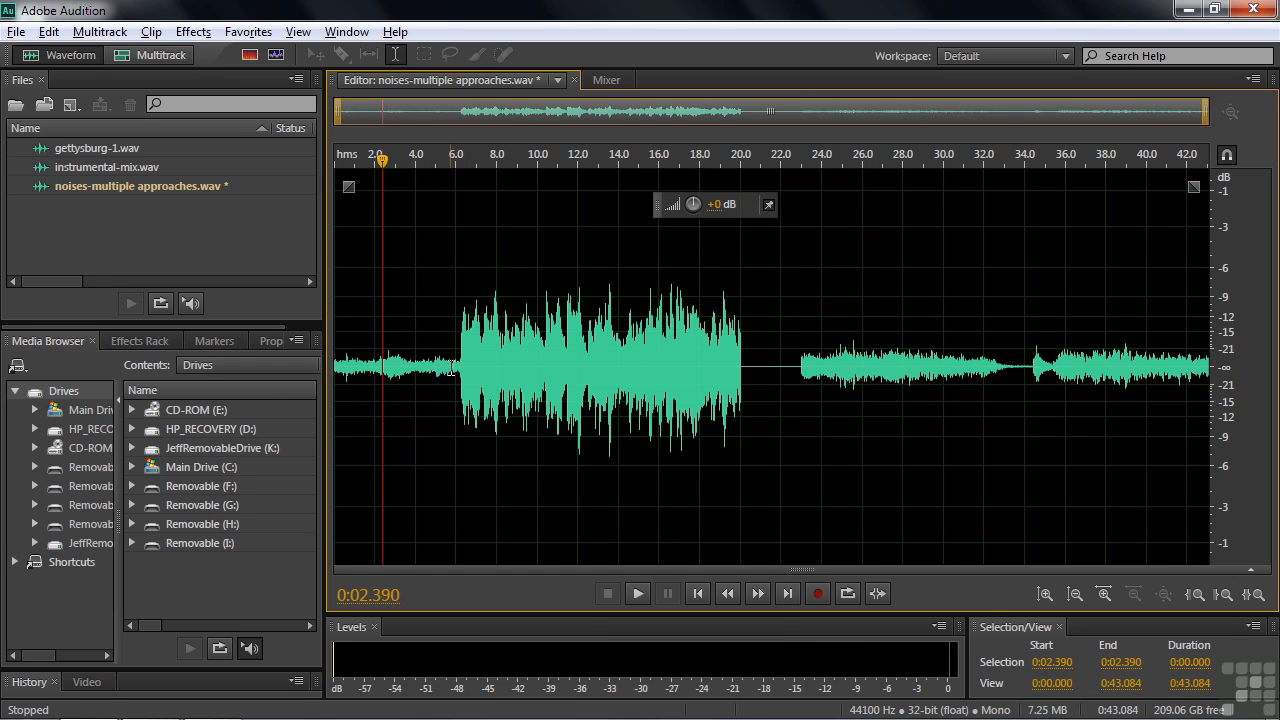
Select the noisy opening from 0:00.000 to 0:06.250, ending exactly where the louder sound begins.
{"action": "left_click_drag", "start_coordinate": [457, 362], "coordinate": [336, 365]}
{"action": "left_click_drag", "start_coordinate": [441, 157], "coordinate": [468, 177]}
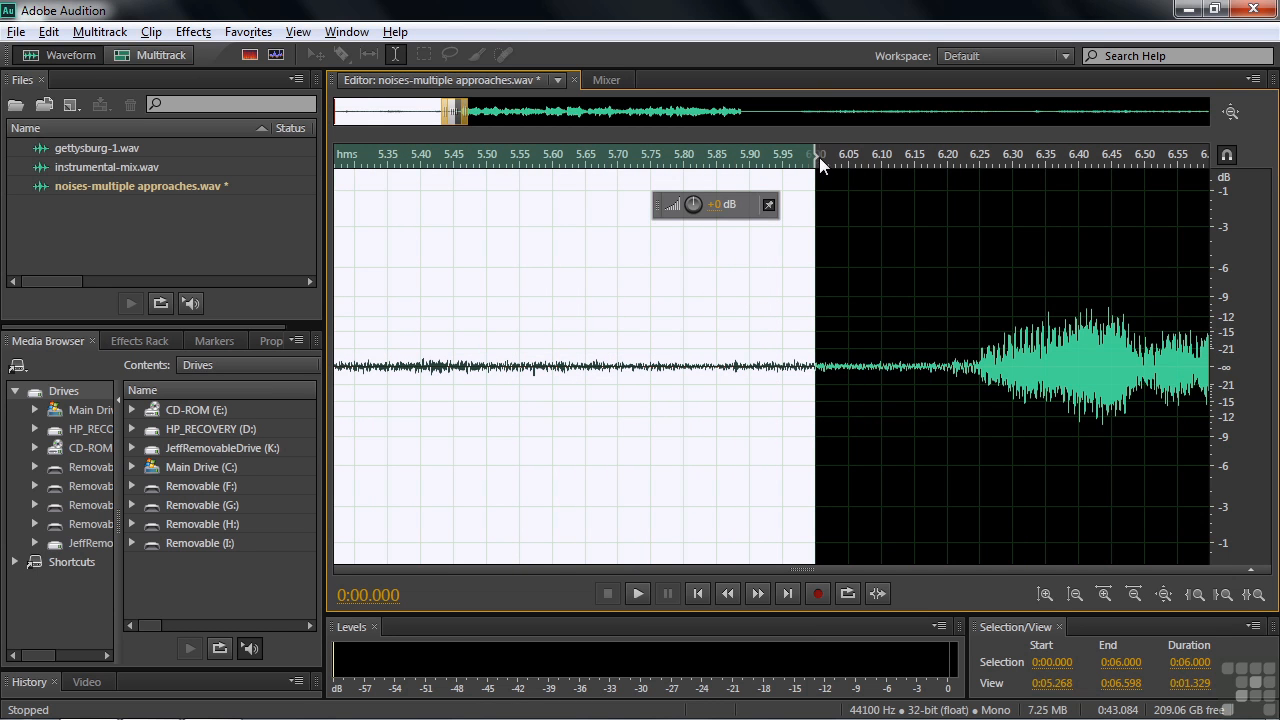
{"action": "left_click_drag", "start_coordinate": [816, 154], "coordinate": [973, 190]}
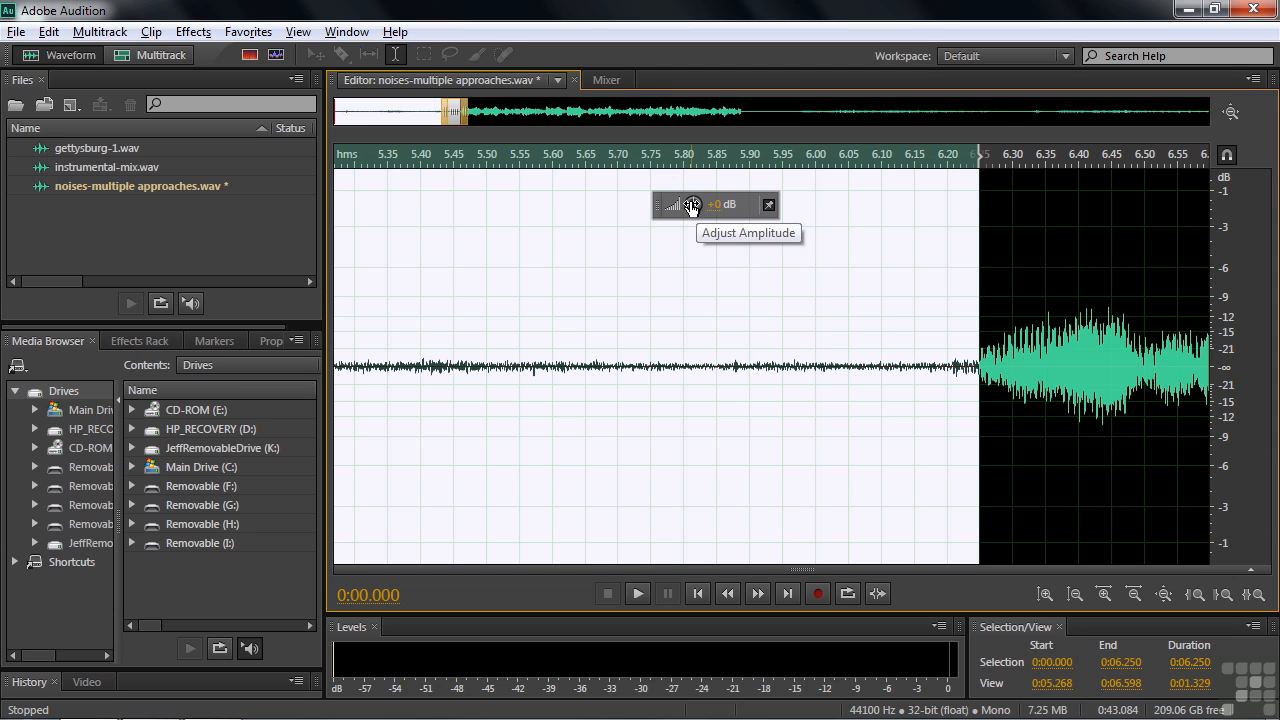
Lower the selected opening's amplitude to -∞ dB and play across its end.
{"action": "left_click_drag", "start_coordinate": [691, 207], "coordinate": [649, 312]}
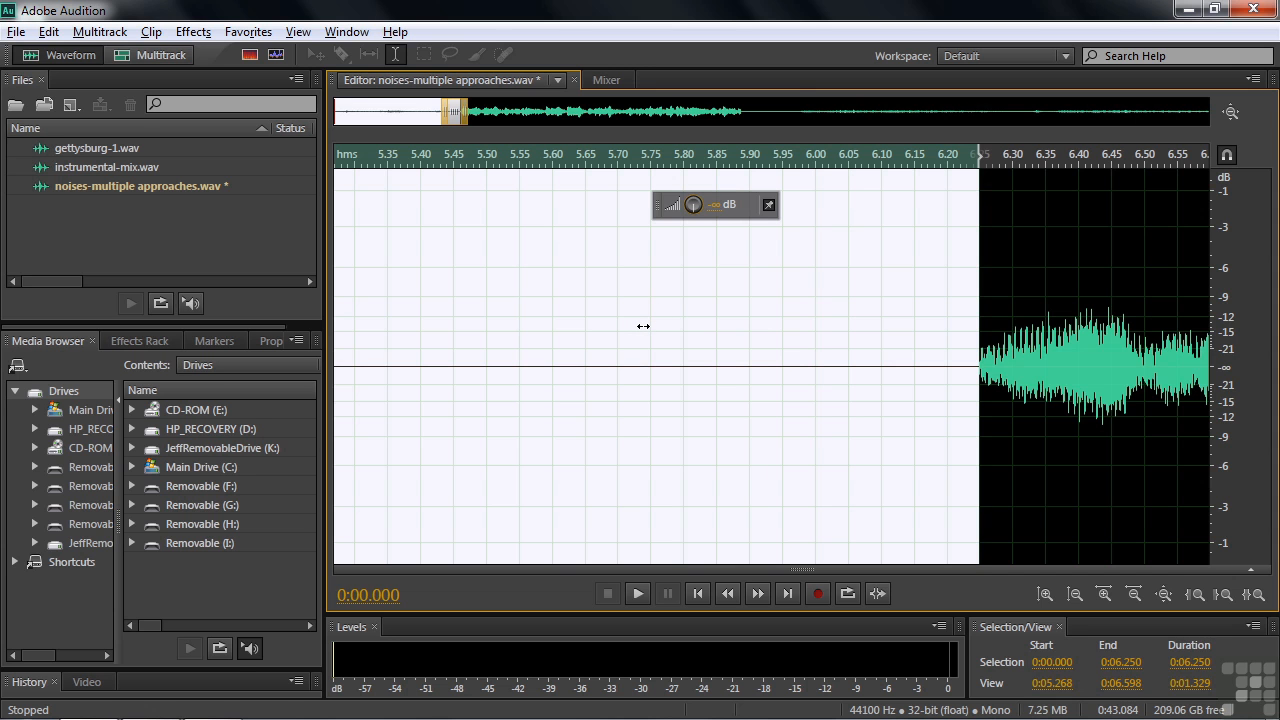
{"action": "left_click_drag", "start_coordinate": [643, 326], "coordinate": [643, 326]}
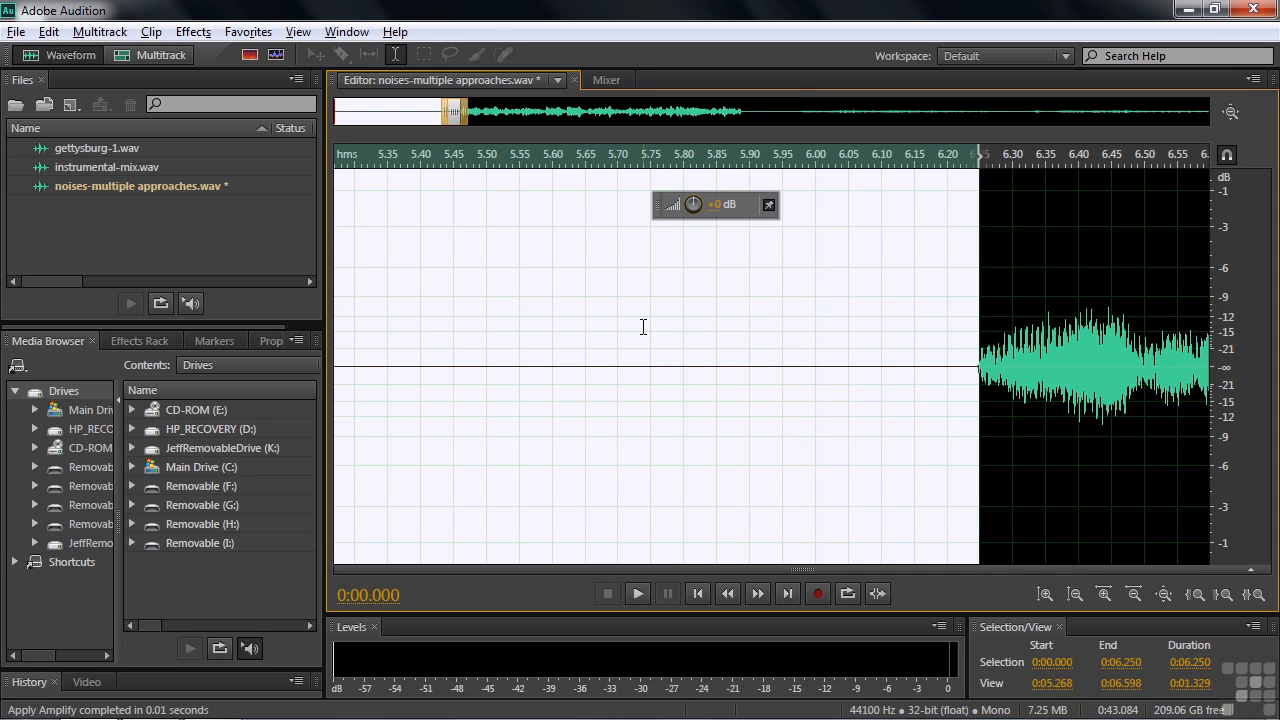
{"action": "left_click", "coordinate": [915, 360]}
{"action": "key", "text": "space"}
{"action": "key", "text": "space"}
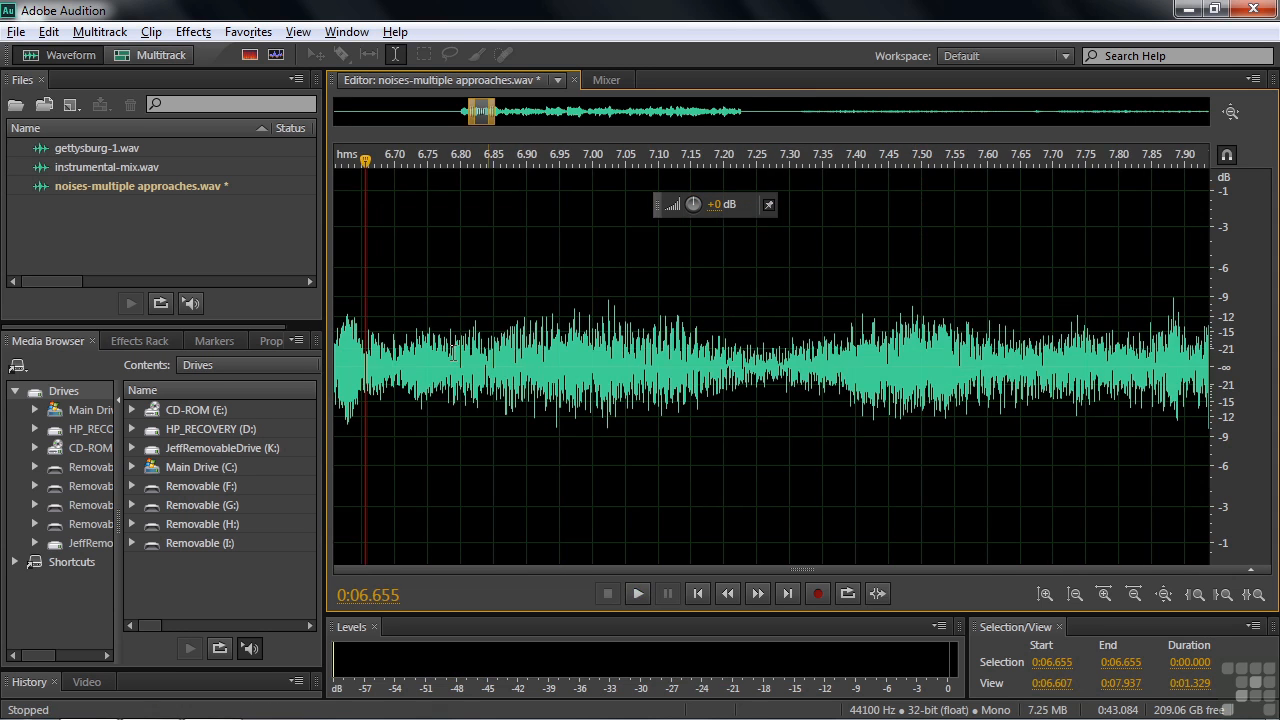
Play the muted opening from about 0:04.4 into the louder sound, and undo the amplitude reduction.
{"action": "key", "text": "Home"}
{"action": "key", "text": "backslash"}
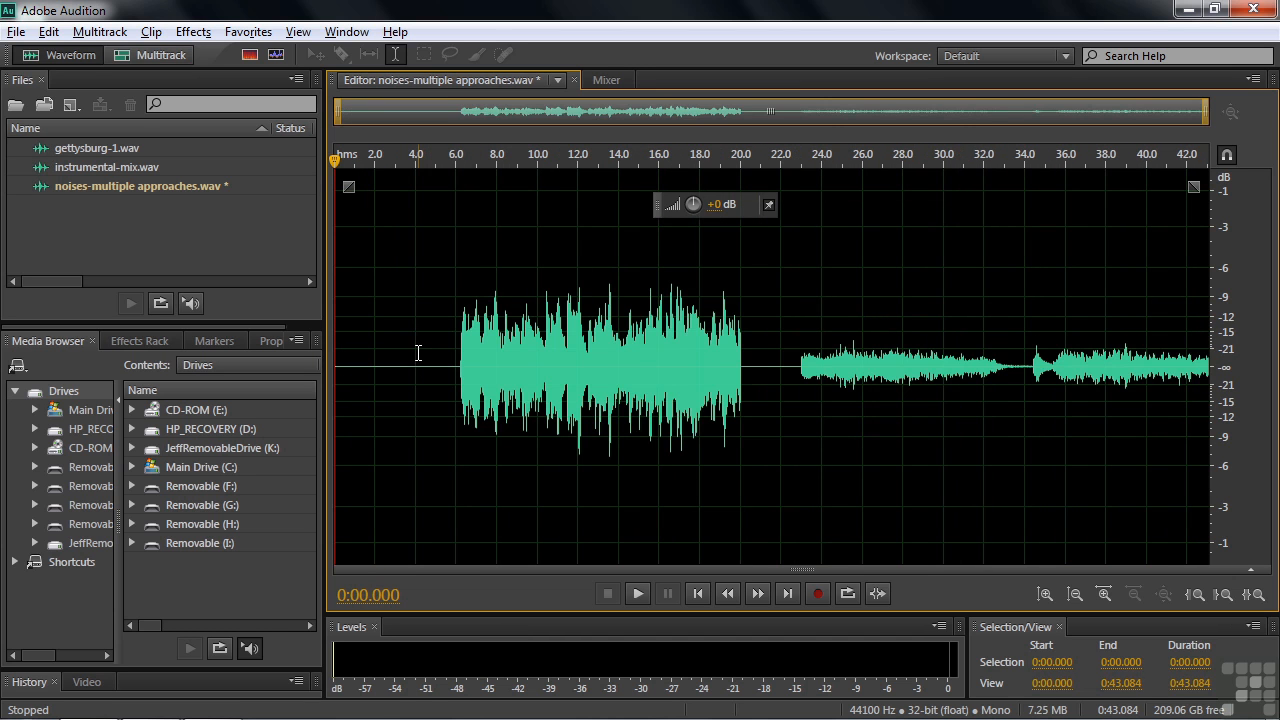
{"action": "left_click", "coordinate": [404, 366]}
{"action": "left_click", "coordinate": [424, 365]}
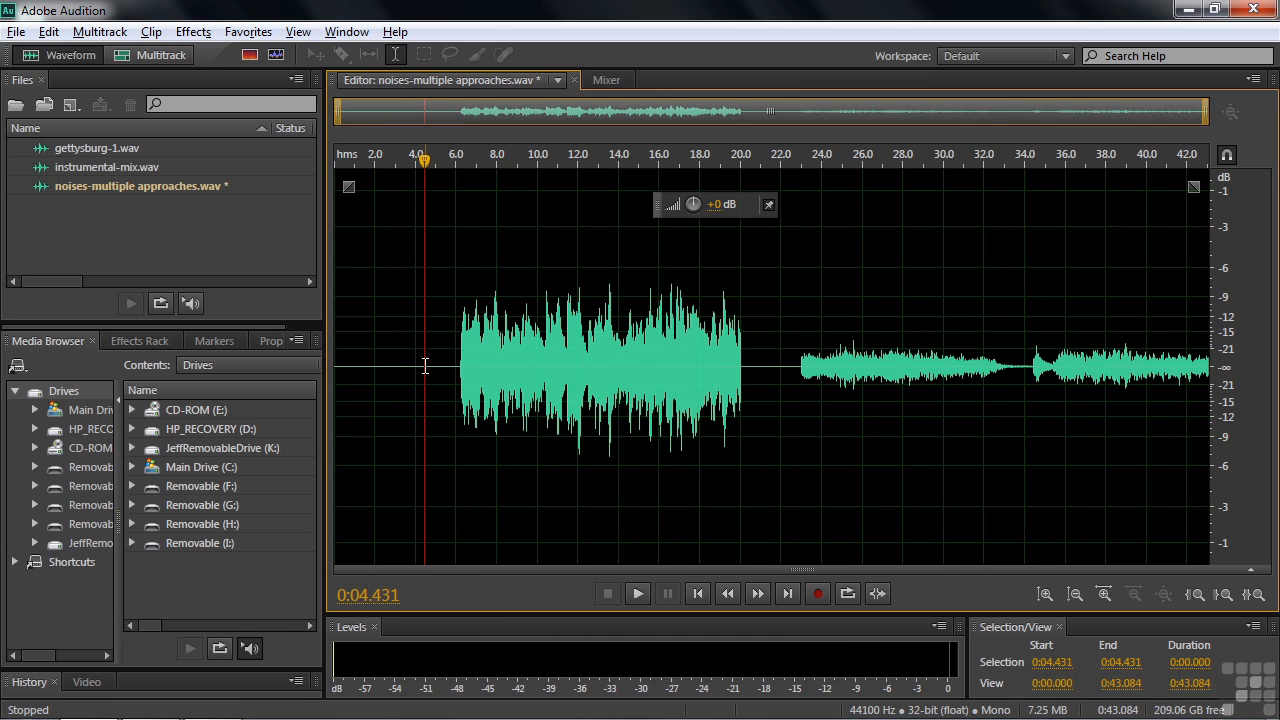
{"action": "key", "text": "space"}
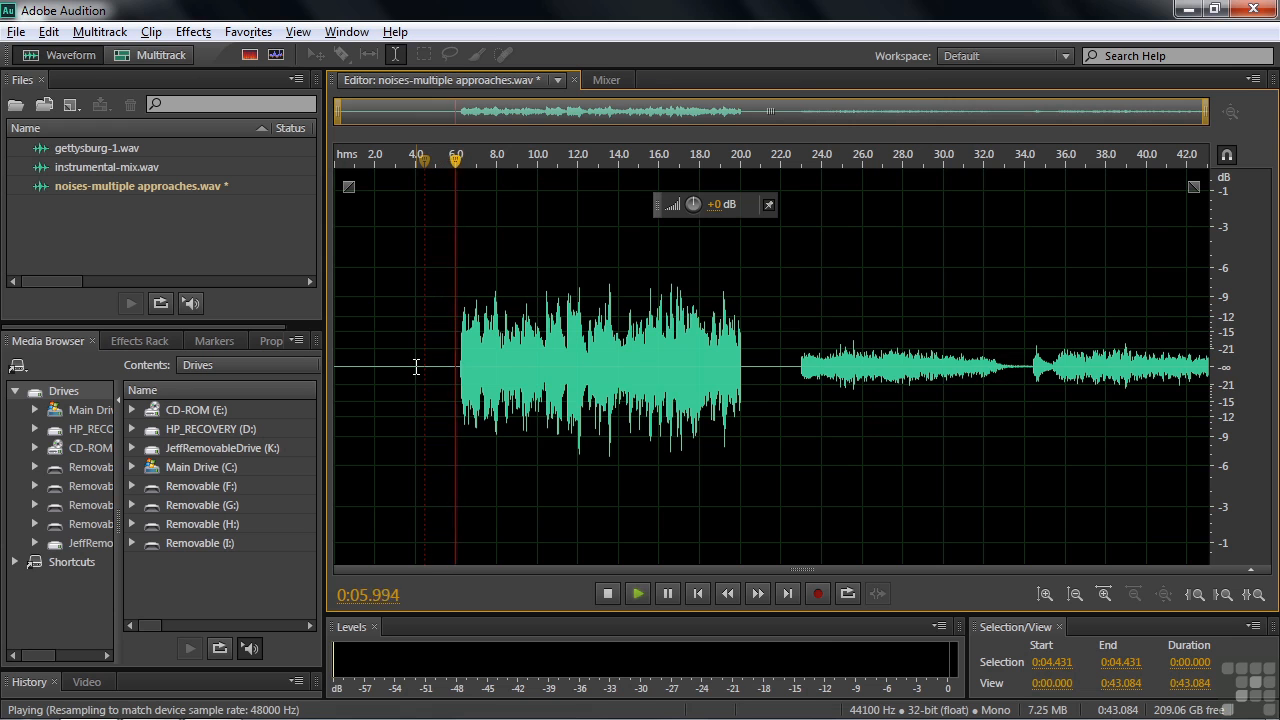
{"action": "key", "text": "space"}
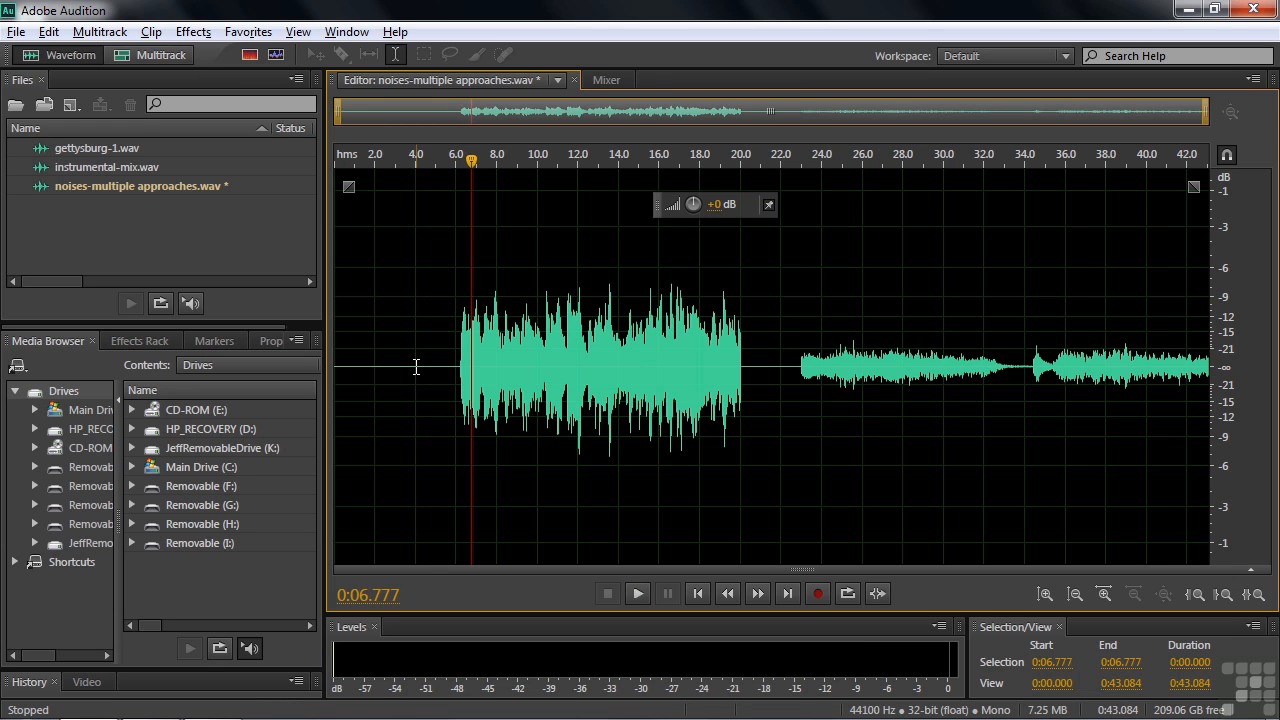
{"action": "key", "text": "ctrl+z"}
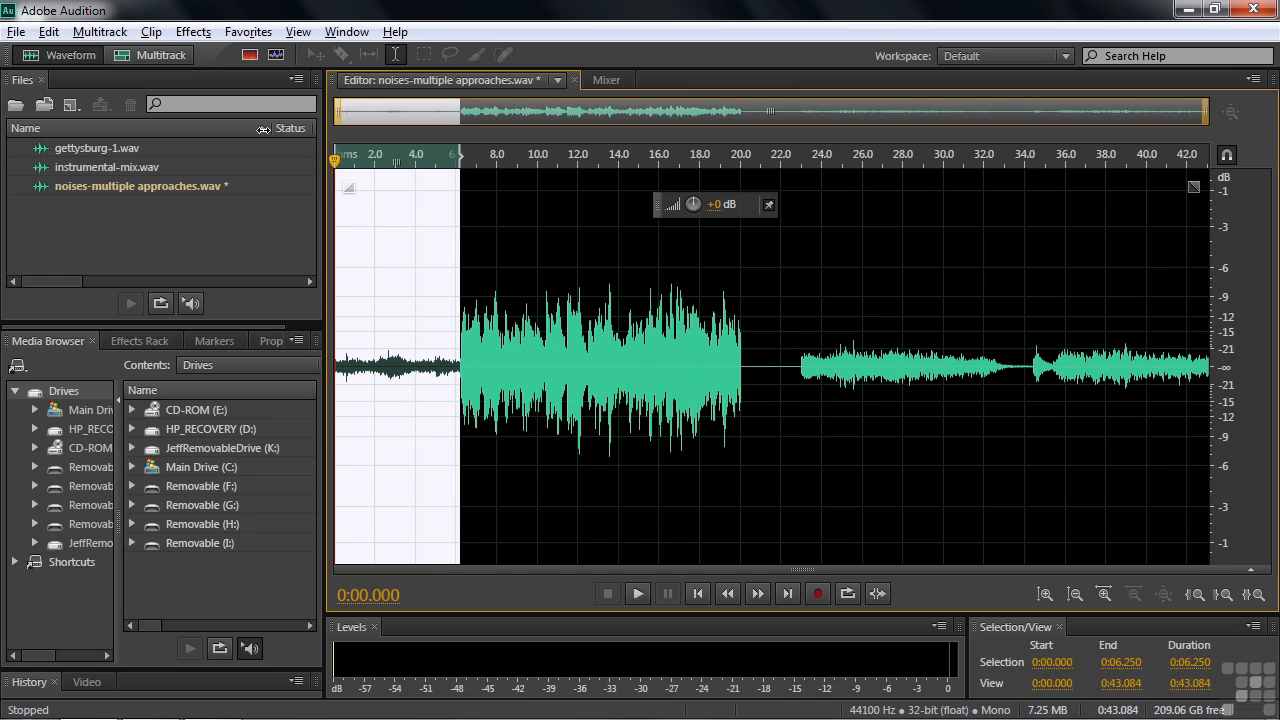
Apply the Silence effect to the selected opening section and play from about 0:05.6 into the louder sound.
{"action": "left_click", "coordinate": [193, 33]}
{"action": "left_click", "coordinate": [222, 173]}
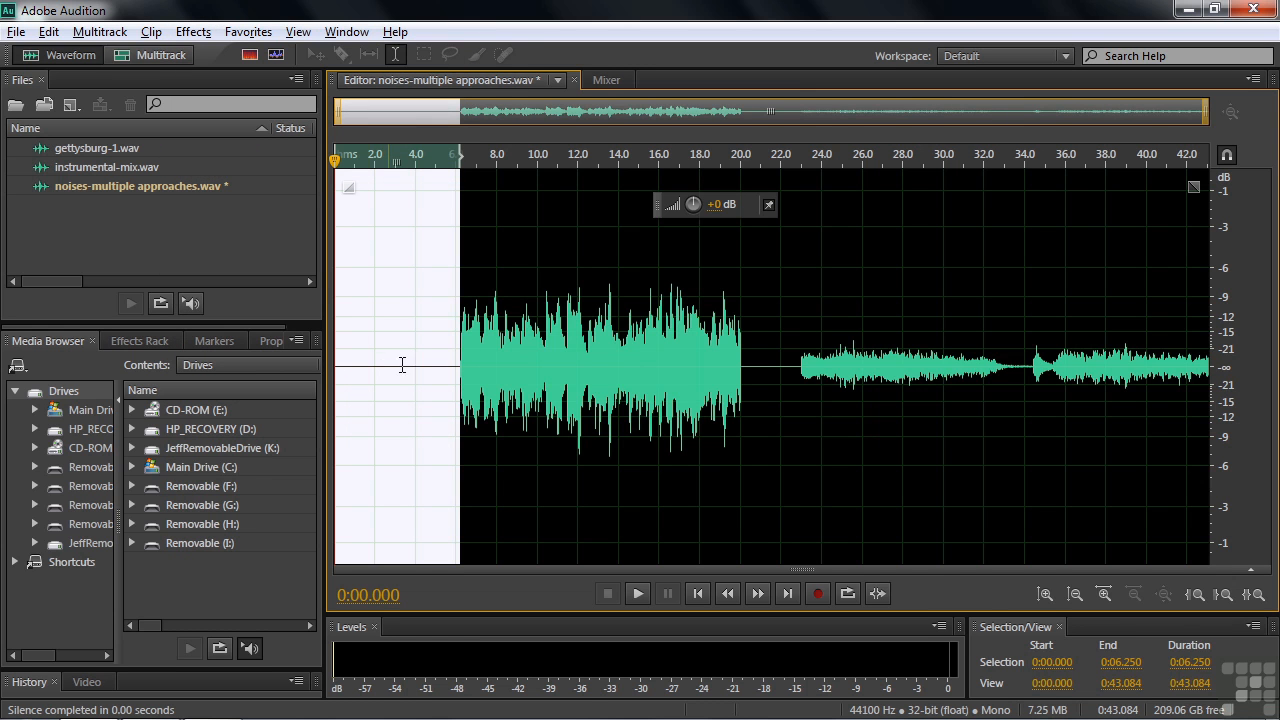
{"action": "left_click", "coordinate": [443, 373]}
{"action": "key", "text": "space"}
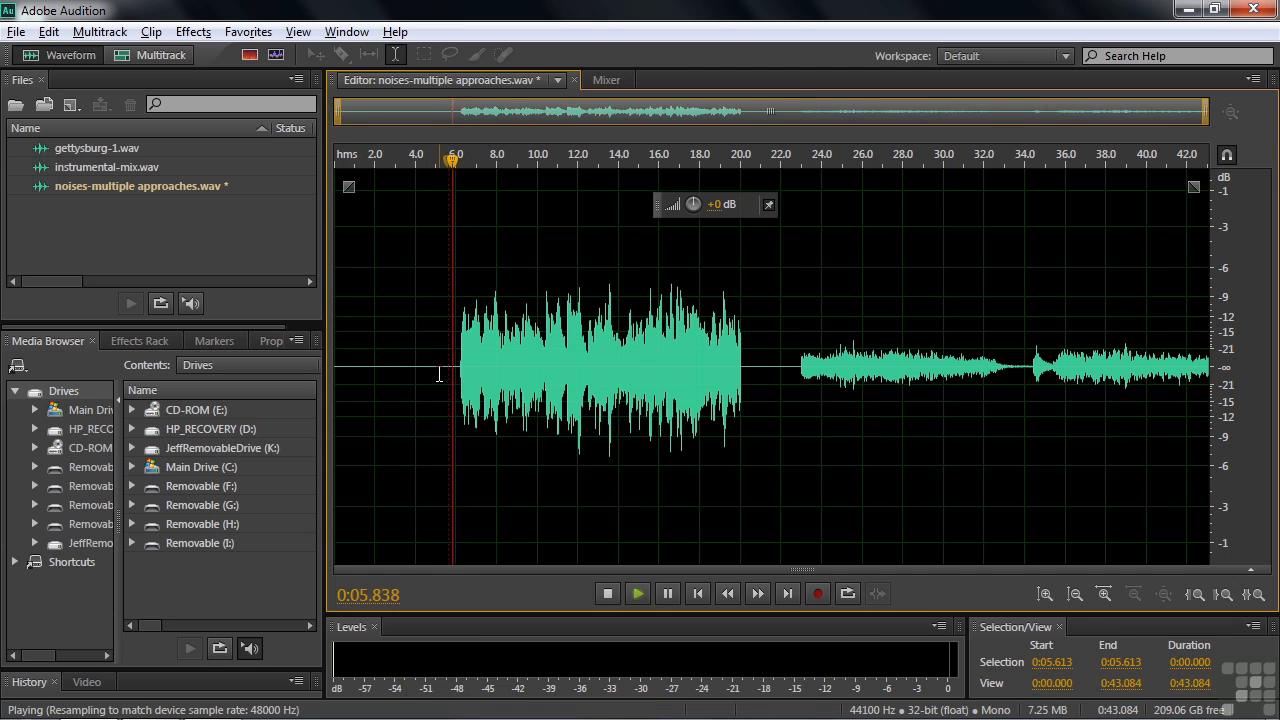
{"action": "key", "text": "space"}
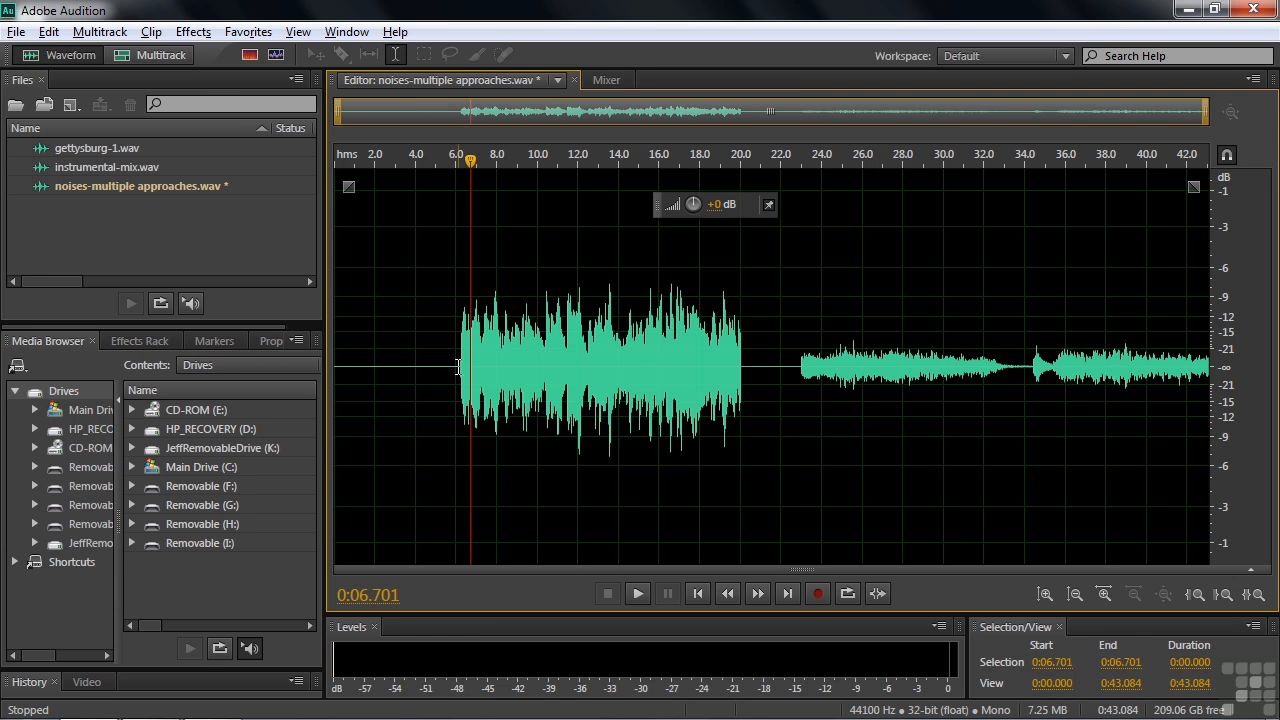
{"action": "left_click_drag", "start_coordinate": [454, 366], "coordinate": [471, 366]}
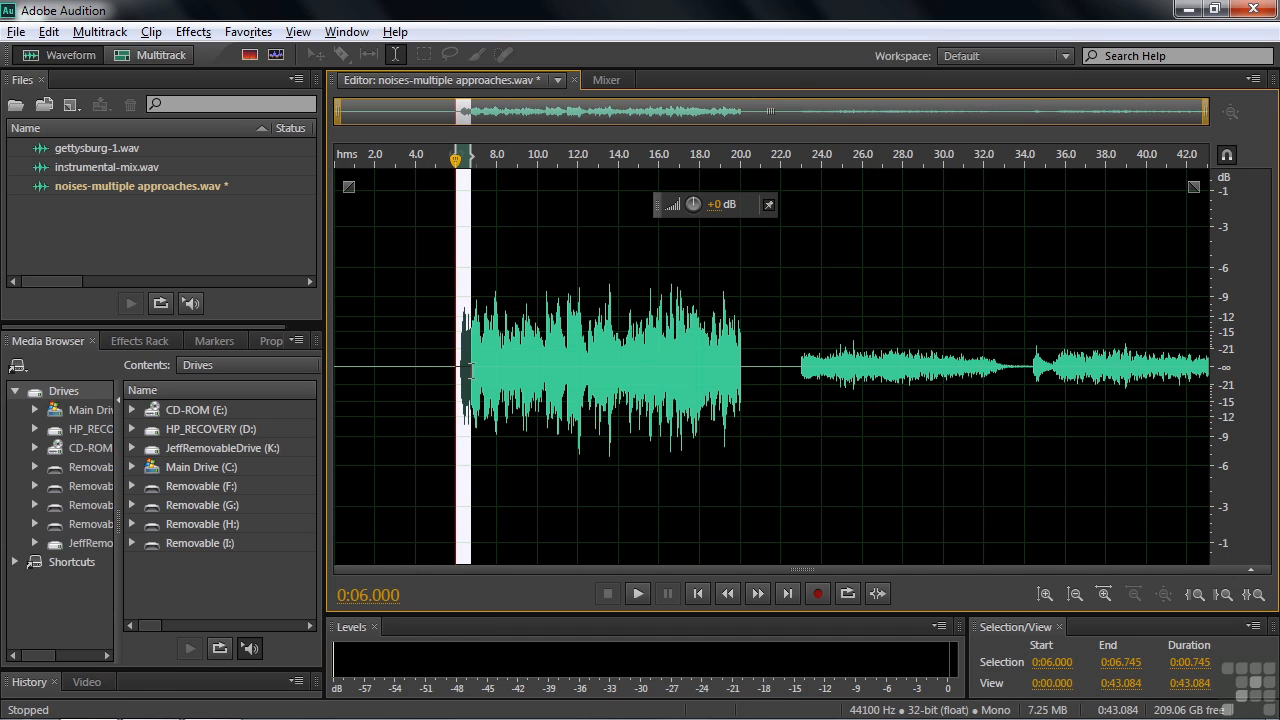
{"action": "left_click", "coordinate": [245, 32]}
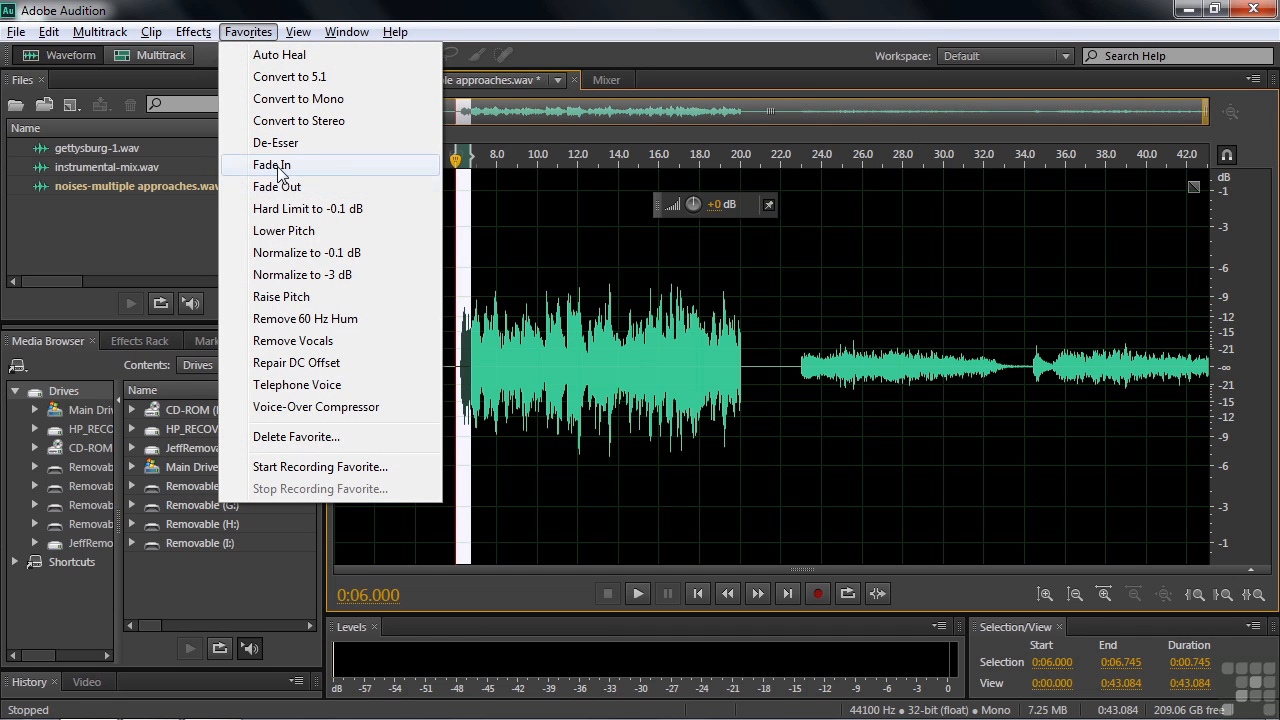
{"action": "left_click", "coordinate": [547, 287]}
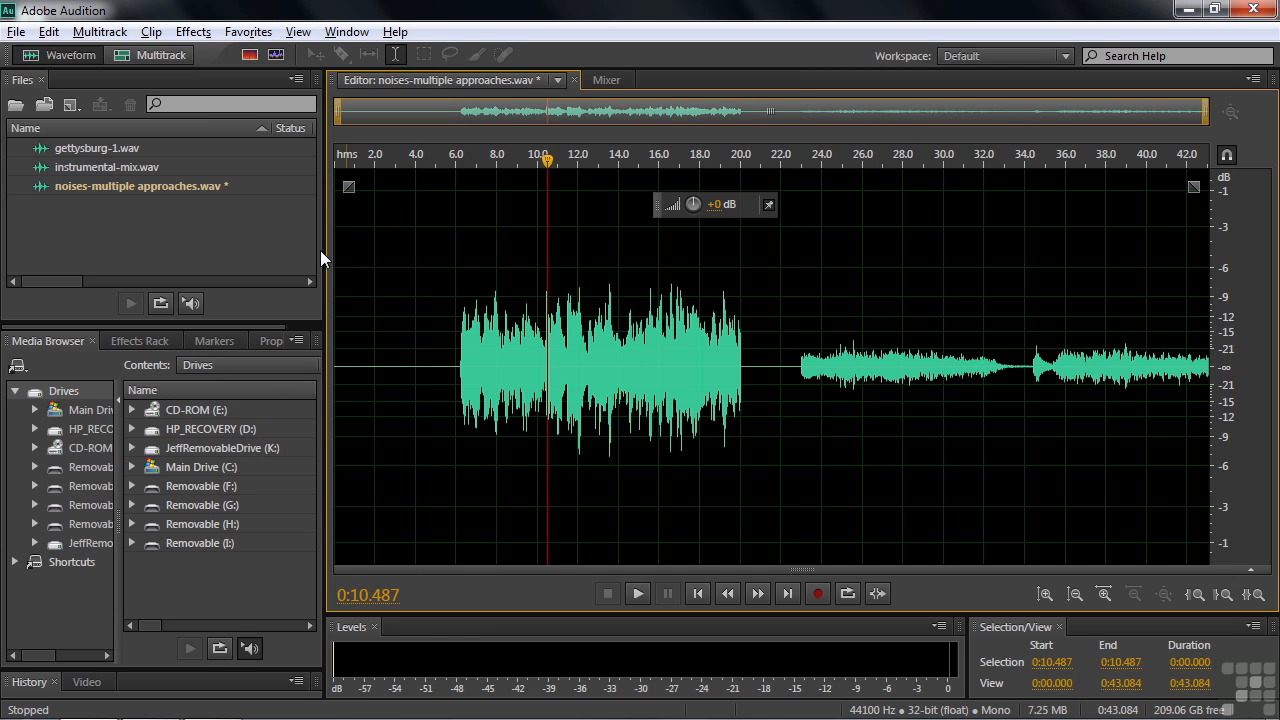
Open instrumental-mix.wav in the editor and play short portions of it.
{"action": "double_click", "coordinate": [55, 169]}
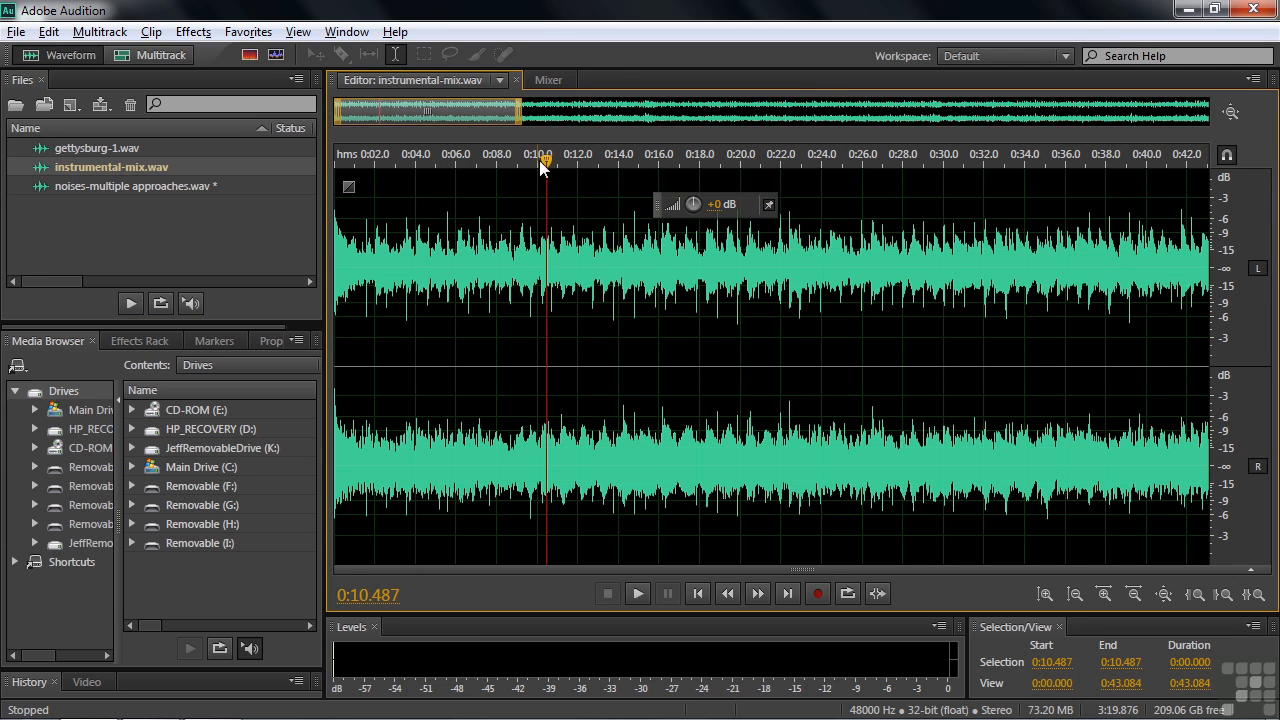
{"action": "key", "text": "space"}
{"action": "key", "text": "space"}
{"action": "key", "text": "Home"}
{"action": "key", "text": "space"}
{"action": "key", "text": "space"}
Show the whole instrumental mix waveform and play its closing seconds.
{"action": "key", "text": "space"}
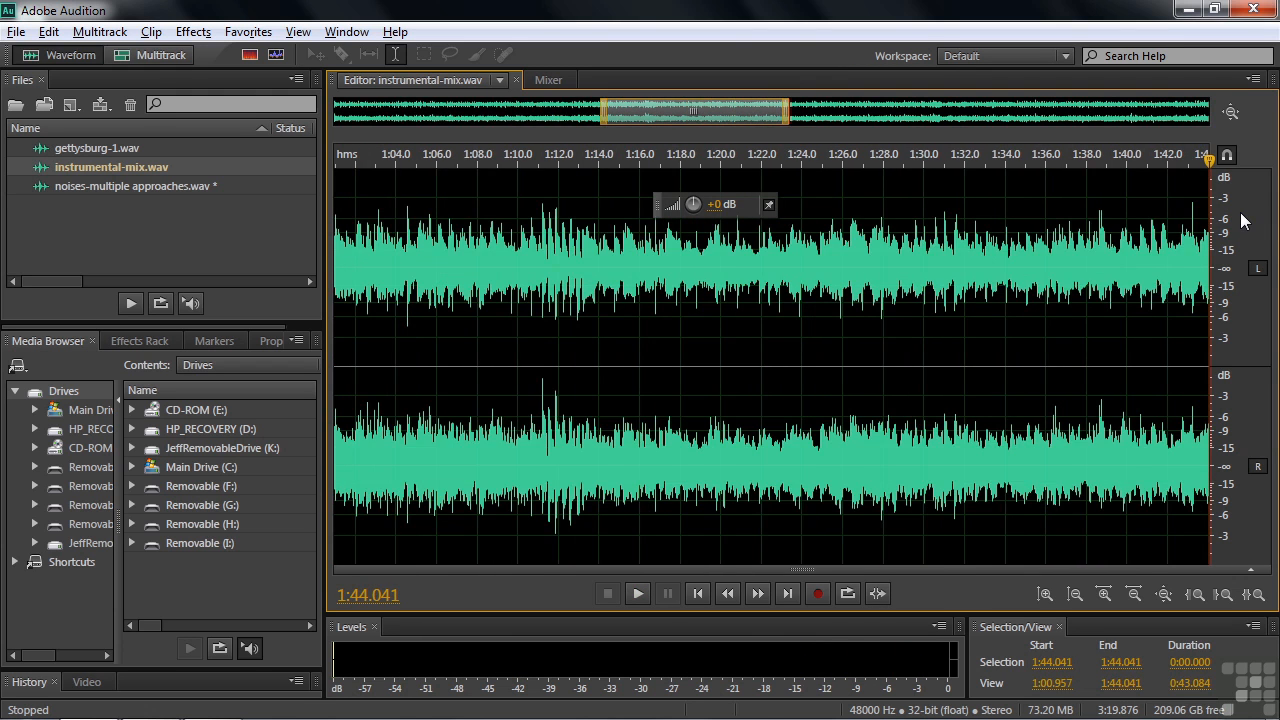
{"action": "key", "text": "backslash"}
{"action": "left_click_drag", "start_coordinate": [1191, 160], "coordinate": [1199, 161]}
{"action": "key", "text": "space"}
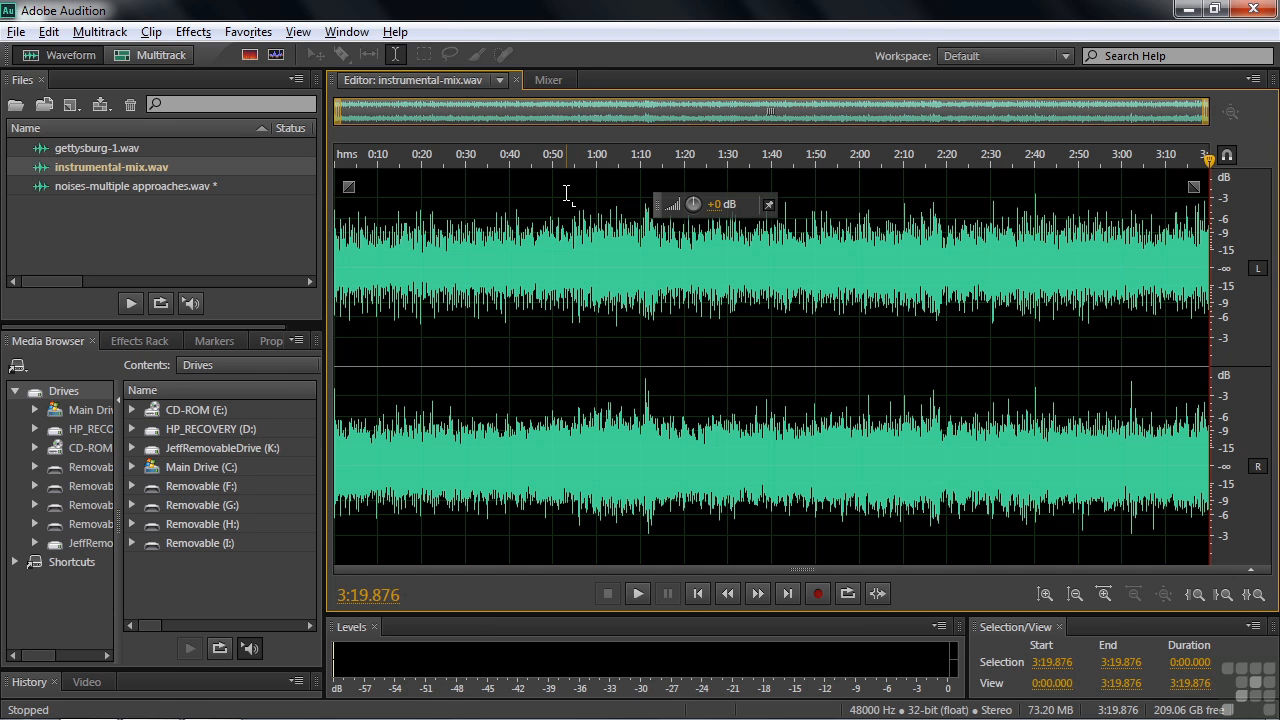
Apply a fade-in to the very beginning of the instrumental mix and play it from the start.
{"action": "key", "text": "Home"}
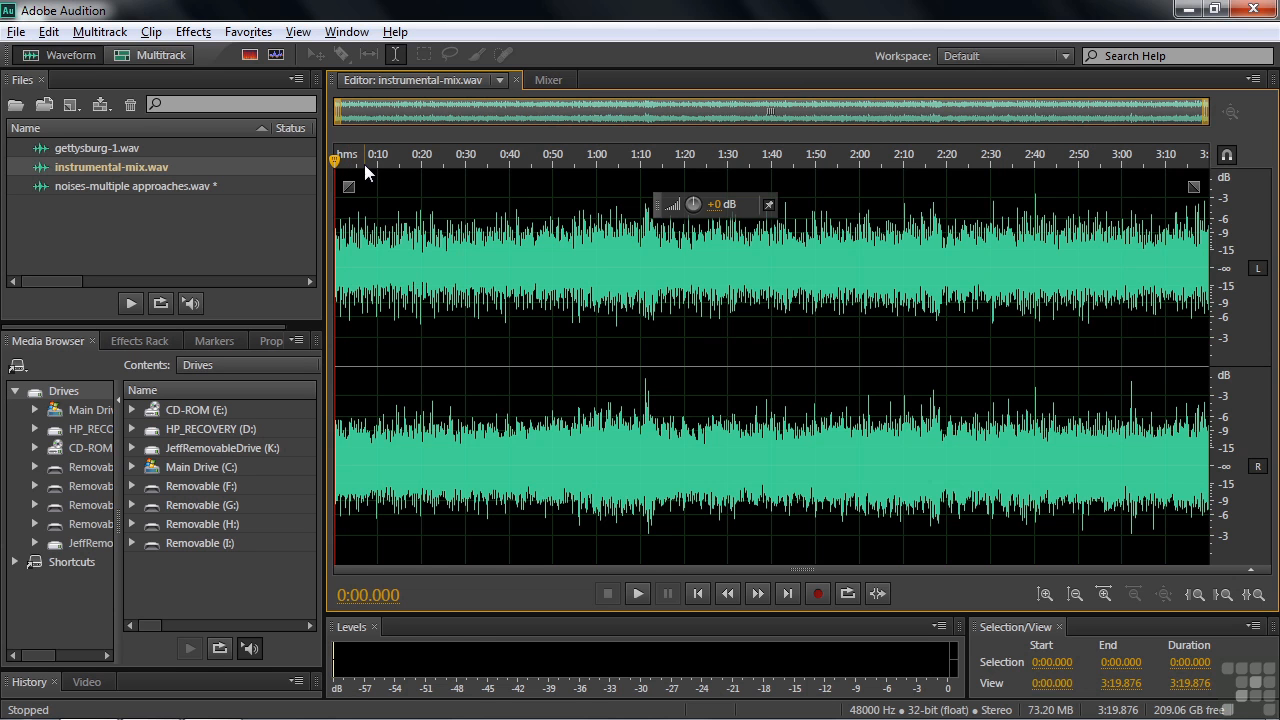
{"action": "left_click_drag", "start_coordinate": [368, 159], "coordinate": [689, 211]}
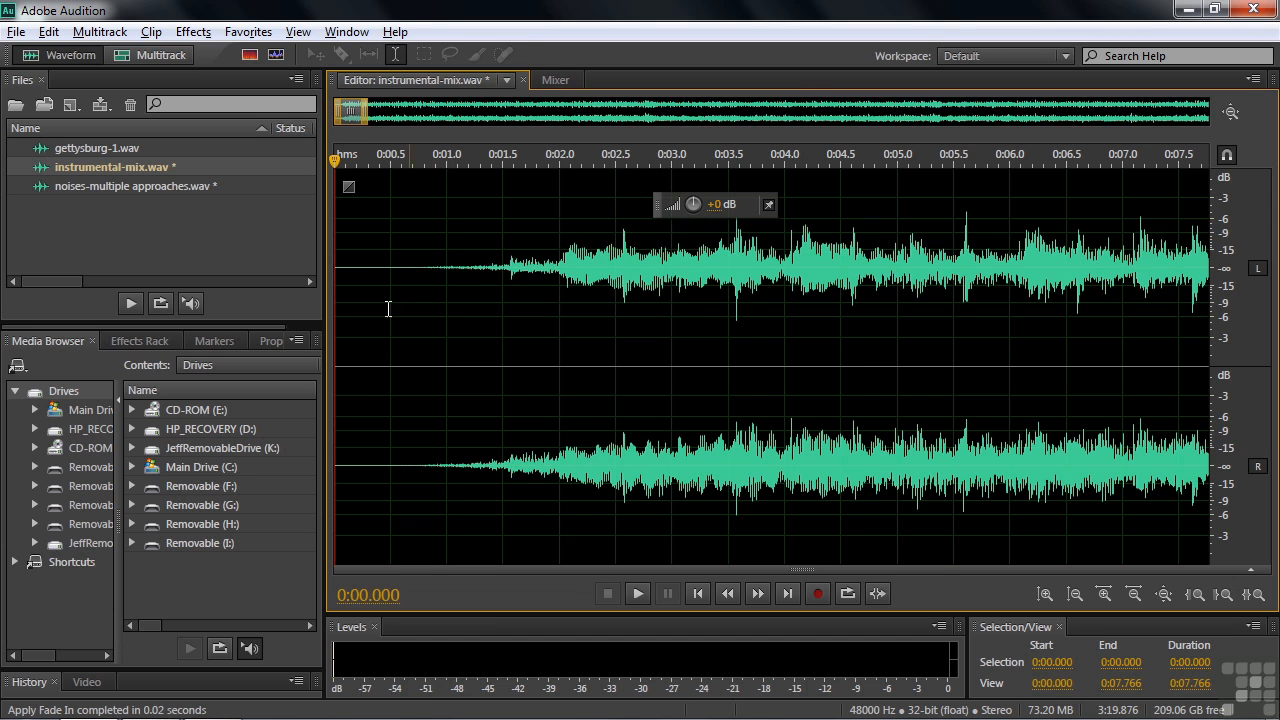
{"action": "key", "text": "space"}
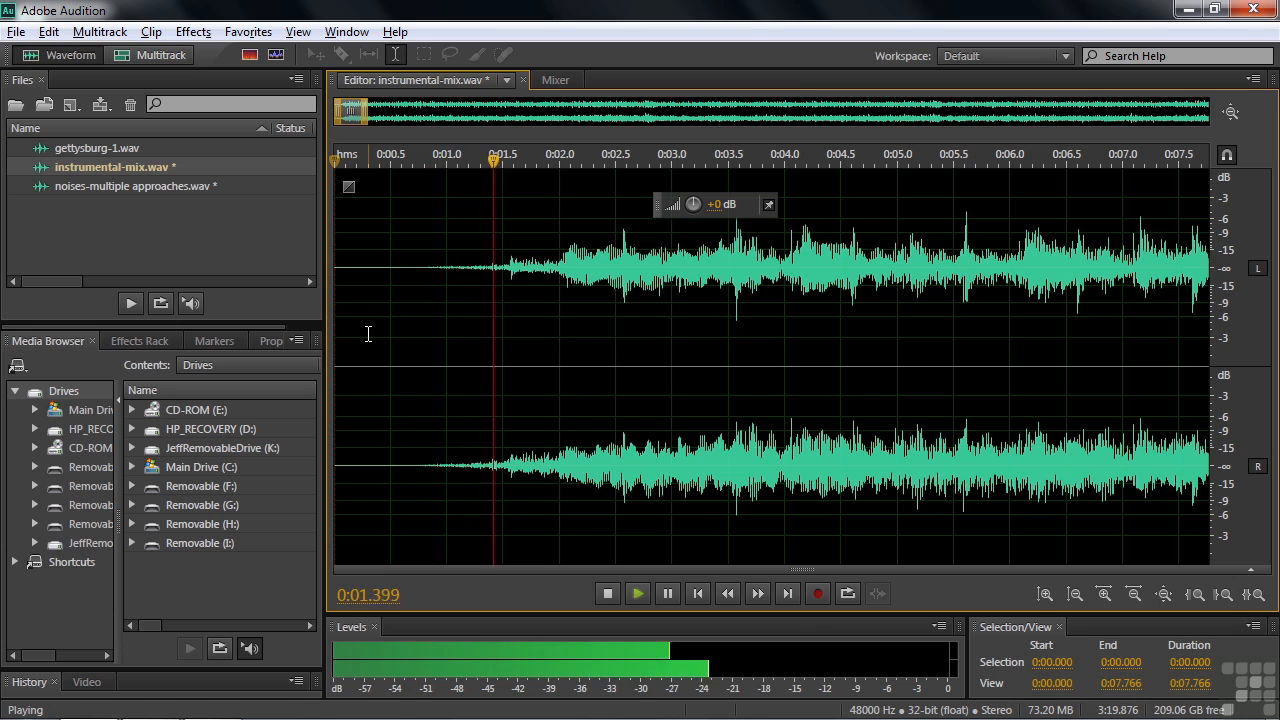
{"action": "key", "text": "space"}
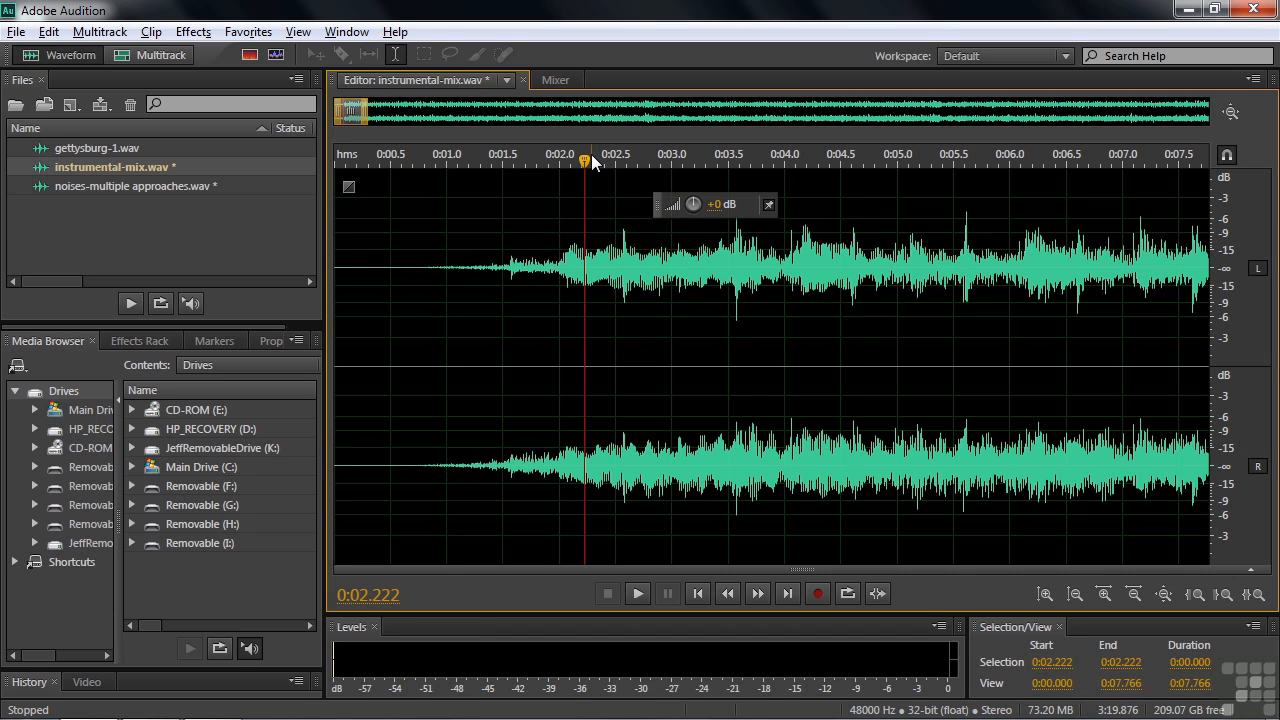
{"action": "key", "text": "Home"}
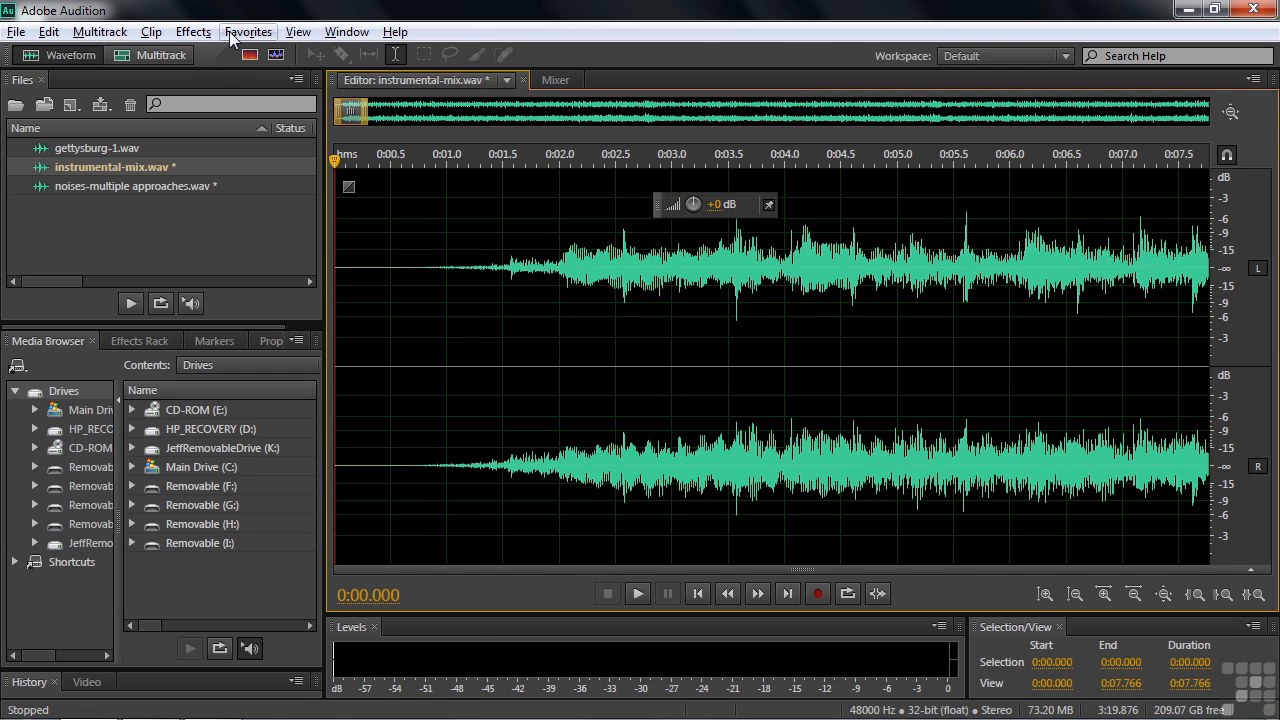
Insert 0:01.000 of silence at the very start of the instrumental mix.
{"action": "left_click", "coordinate": [194, 31]}
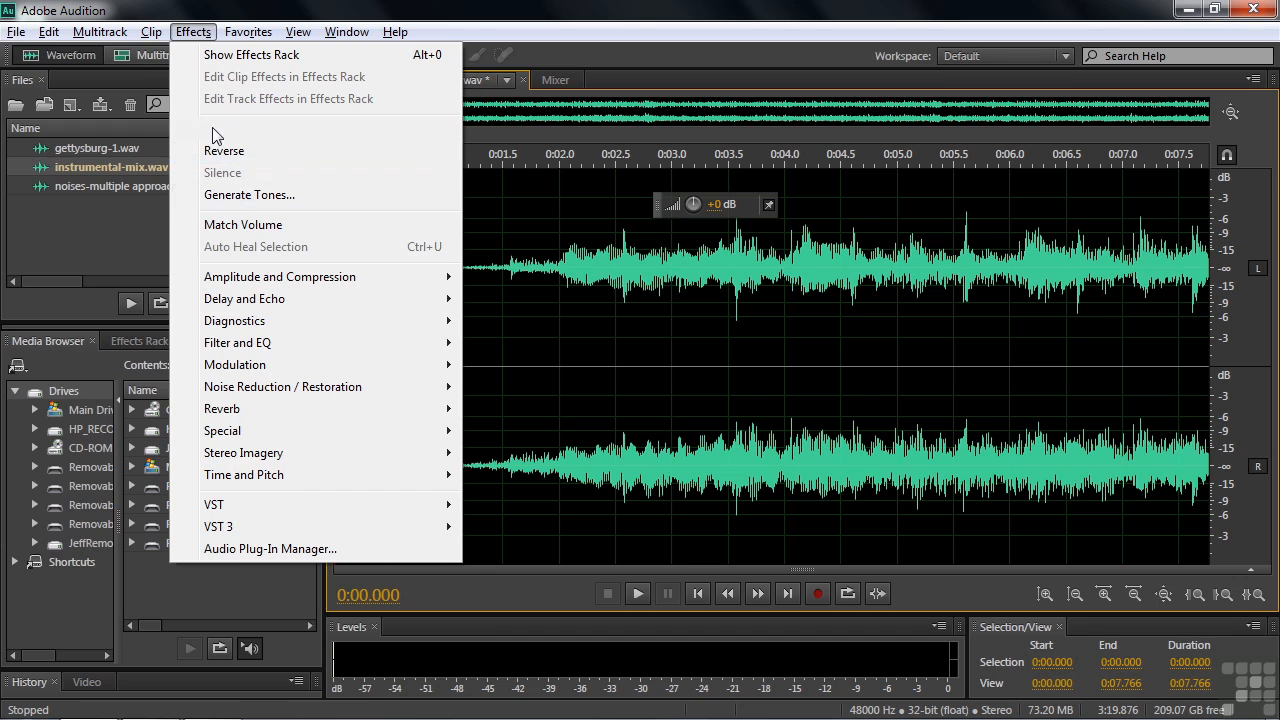
{"action": "left_click", "coordinate": [49, 32]}
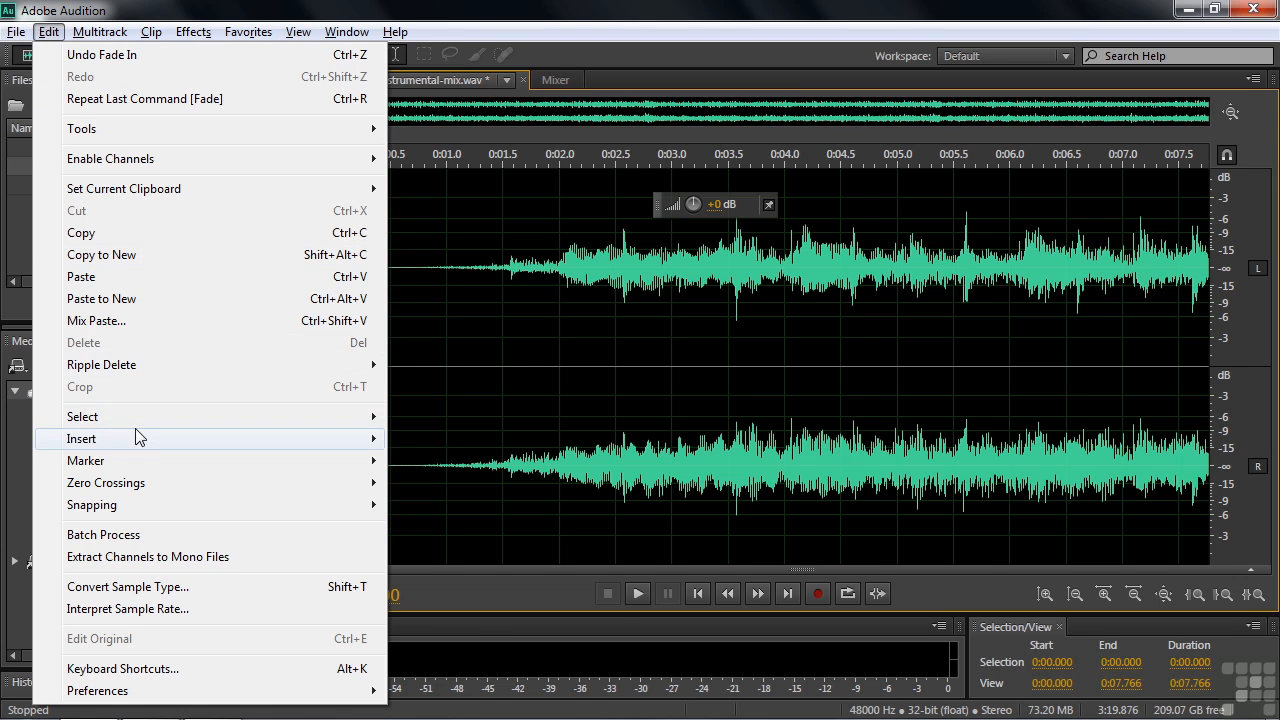
{"action": "mouse_move", "coordinate": [138, 437]}
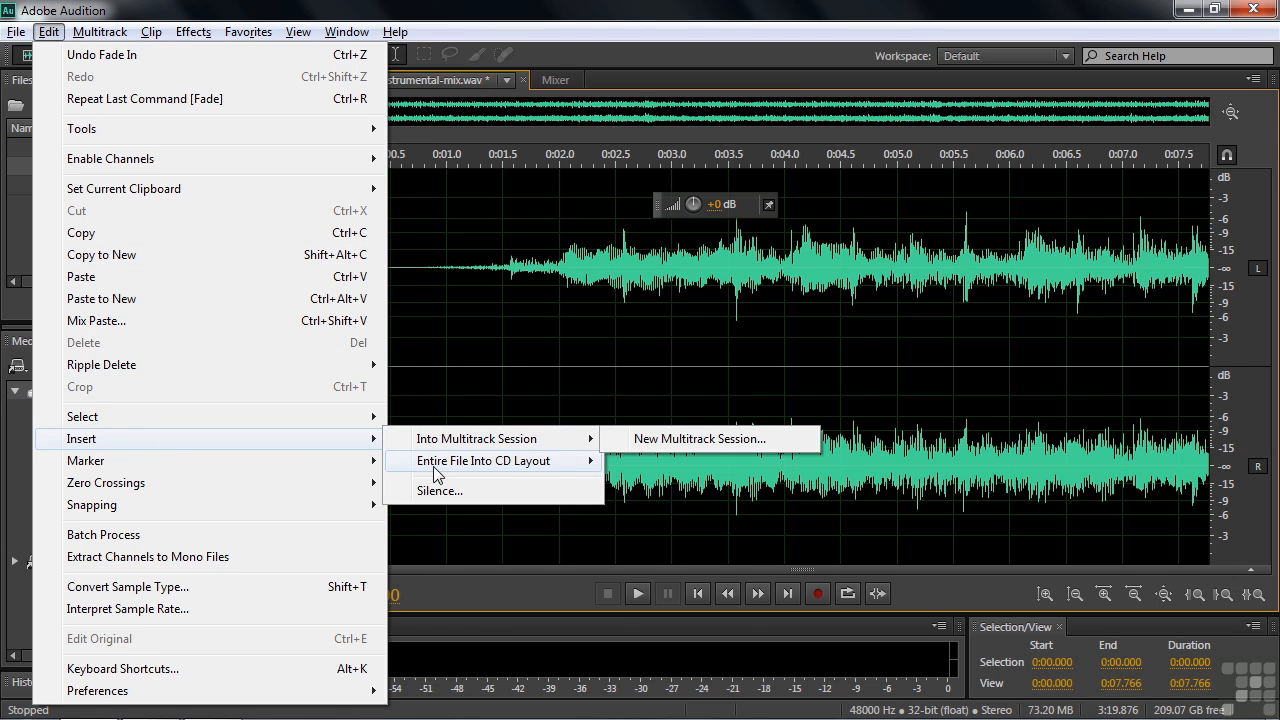
{"action": "mouse_move", "coordinate": [441, 447]}
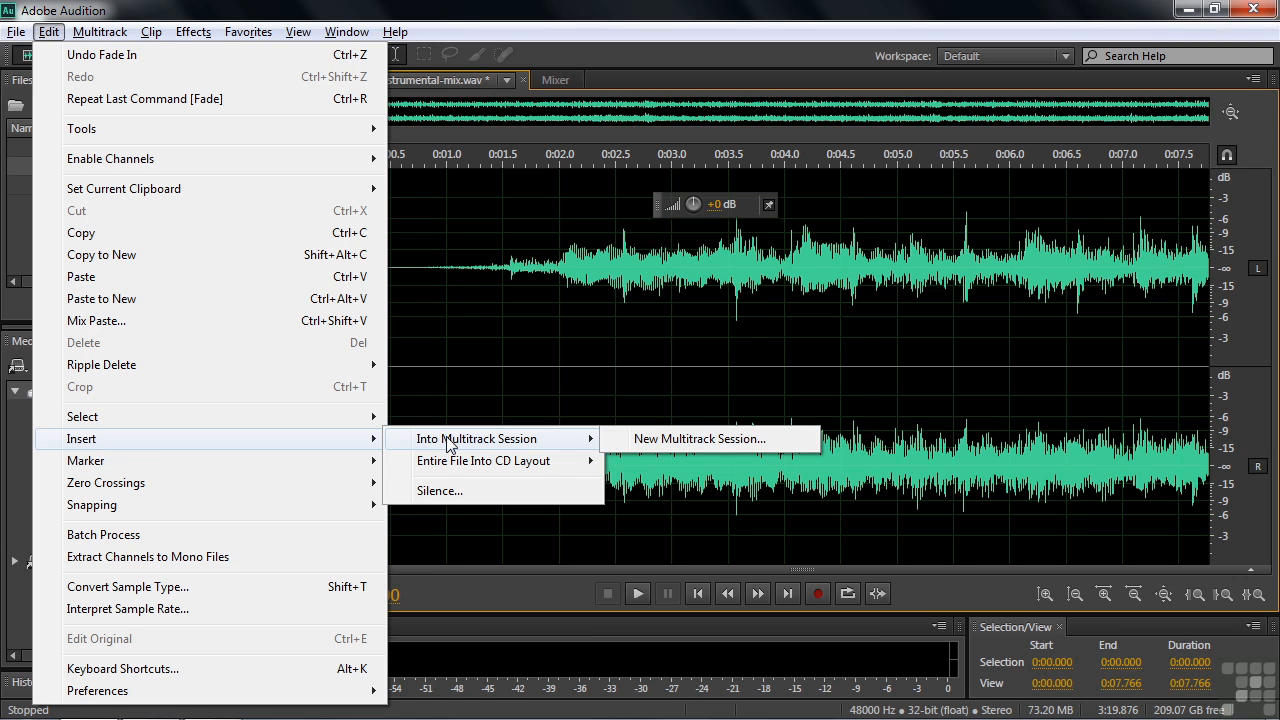
{"action": "mouse_move", "coordinate": [435, 470]}
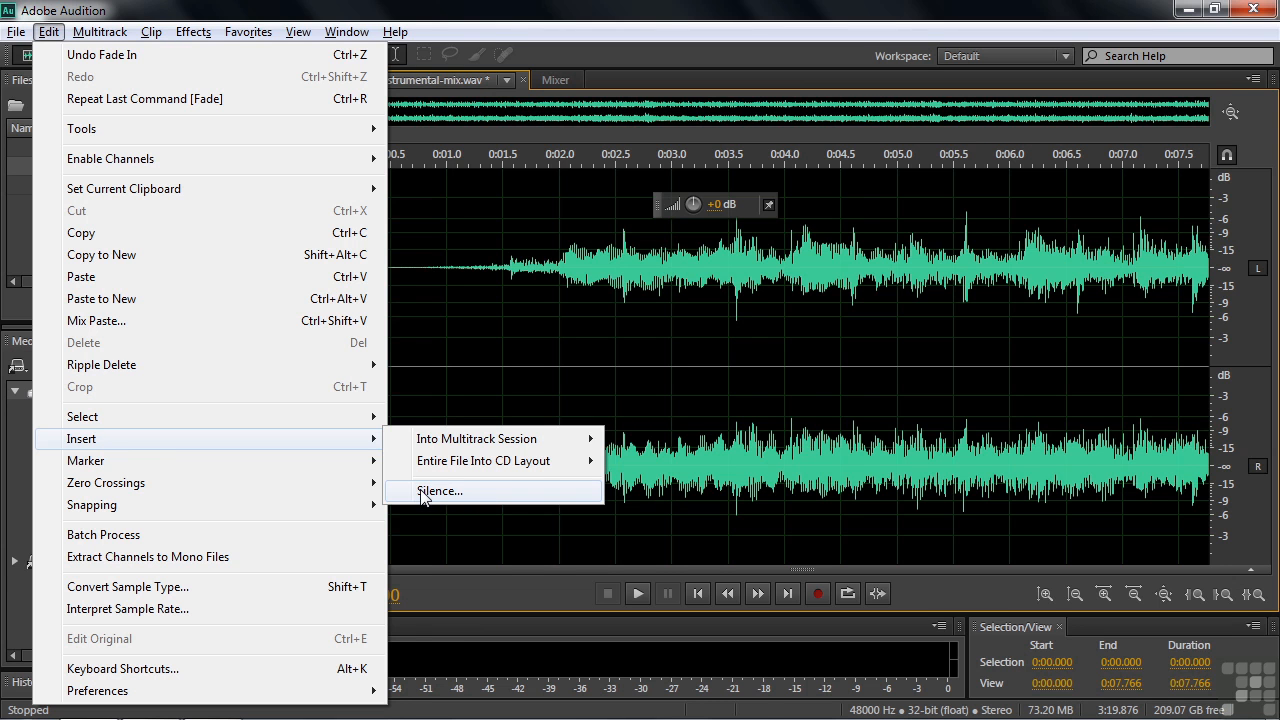
{"action": "left_click", "coordinate": [421, 491]}
{"action": "left_click_drag", "start_coordinate": [610, 318], "coordinate": [676, 285]}
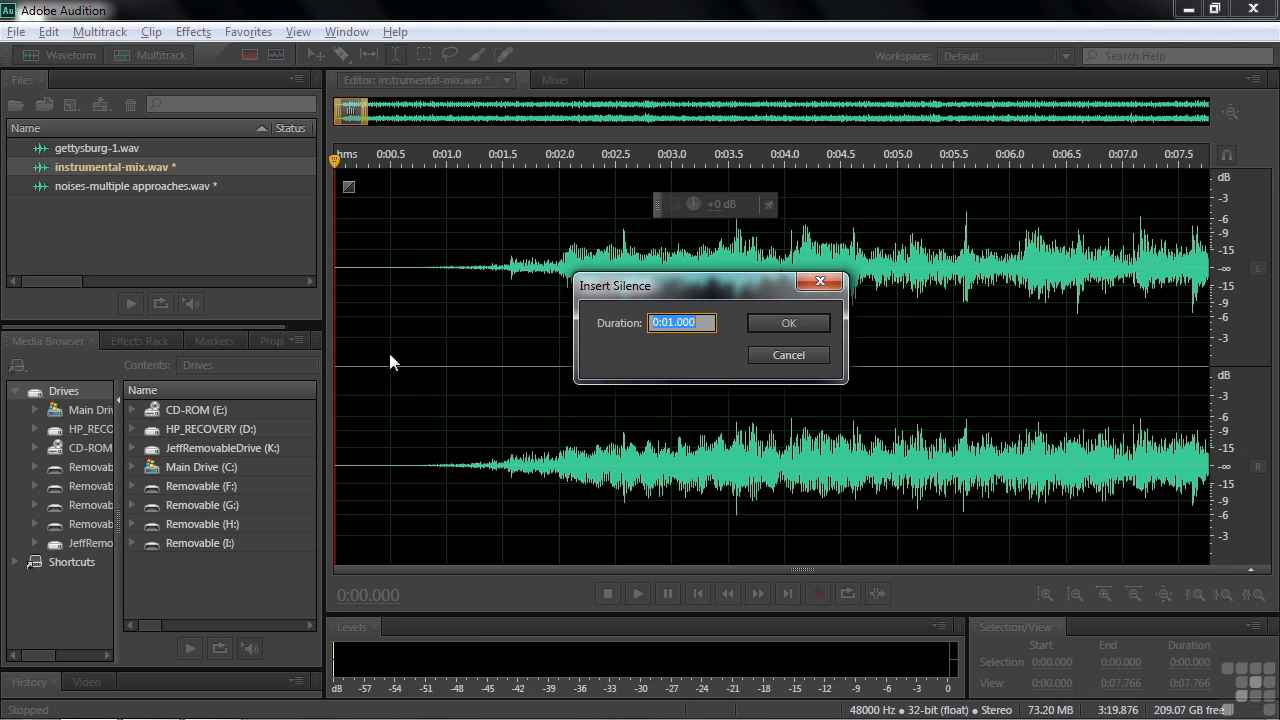
{"action": "left_click", "coordinate": [780, 322]}
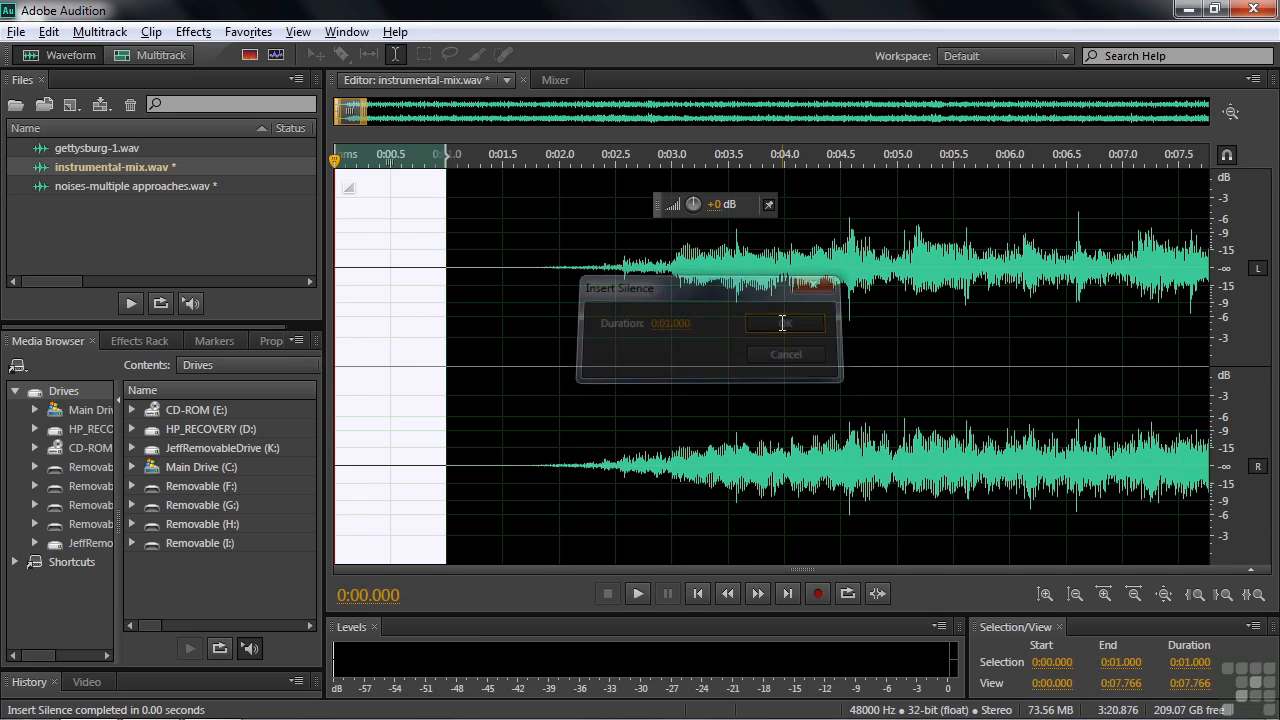
Play the opening of the mix from about 0:00.3, through the inserted silence into the faded-in music.
{"action": "left_click", "coordinate": [371, 370]}
{"action": "key", "text": "space"}
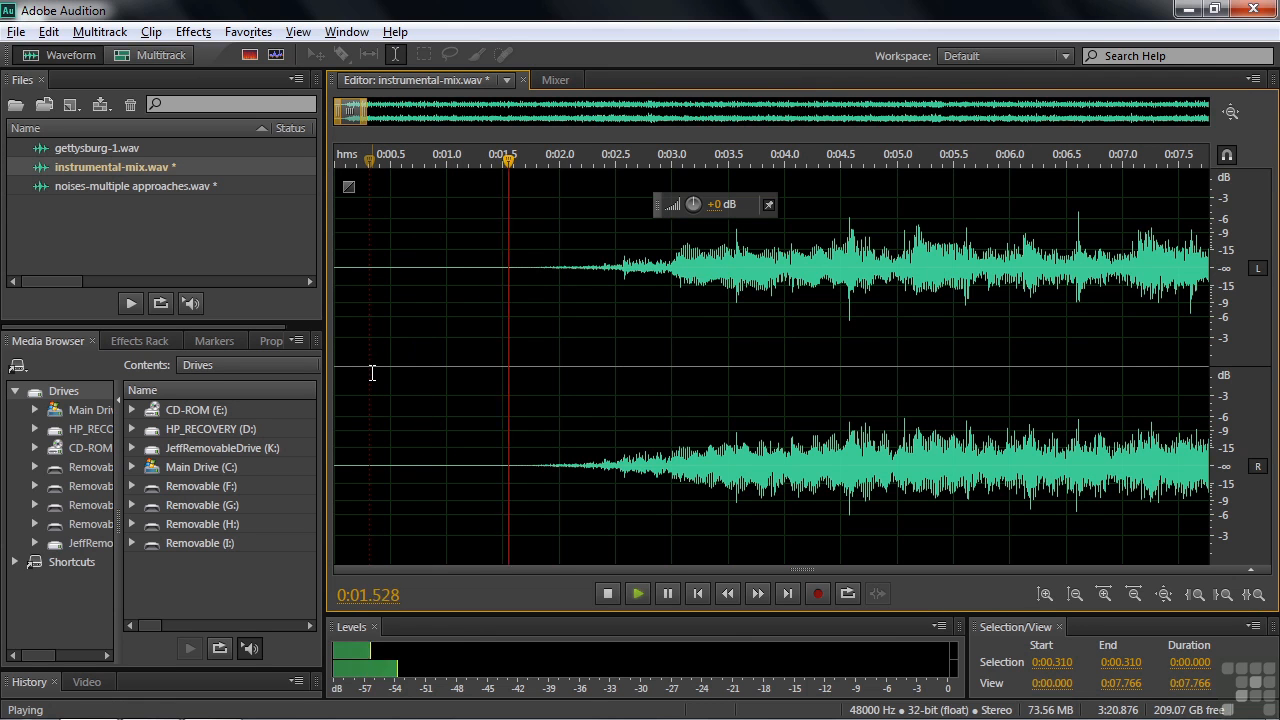
{"action": "key", "text": "space"}
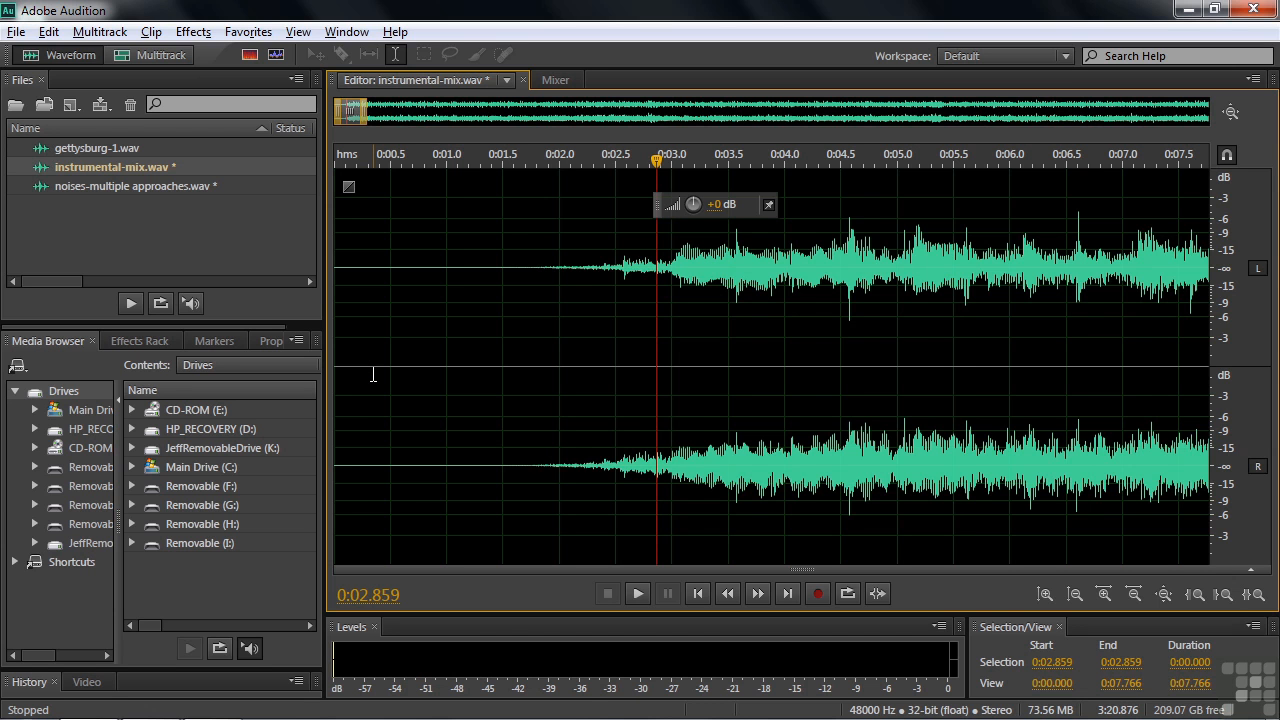
Apply a fade-out to about the last 3 seconds of the instrumental mix and play the ending.
{"action": "key", "text": "End"}
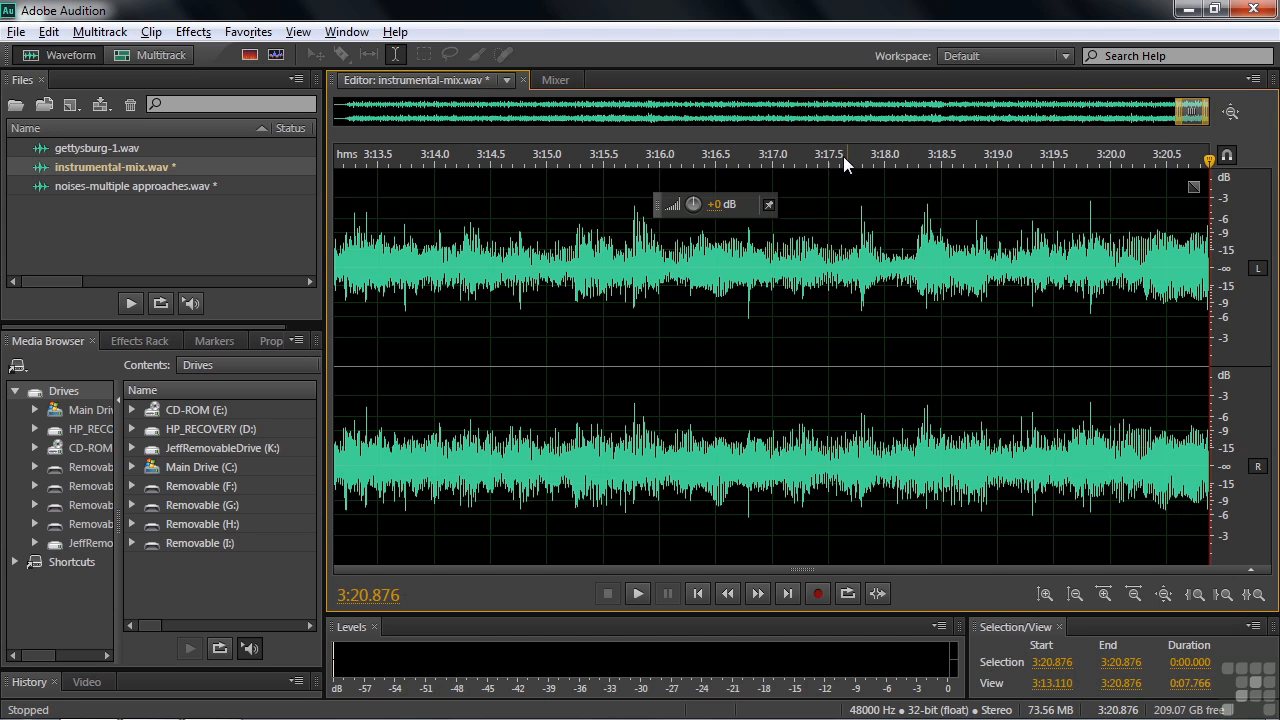
{"action": "left_click_drag", "start_coordinate": [737, 160], "coordinate": [1213, 165]}
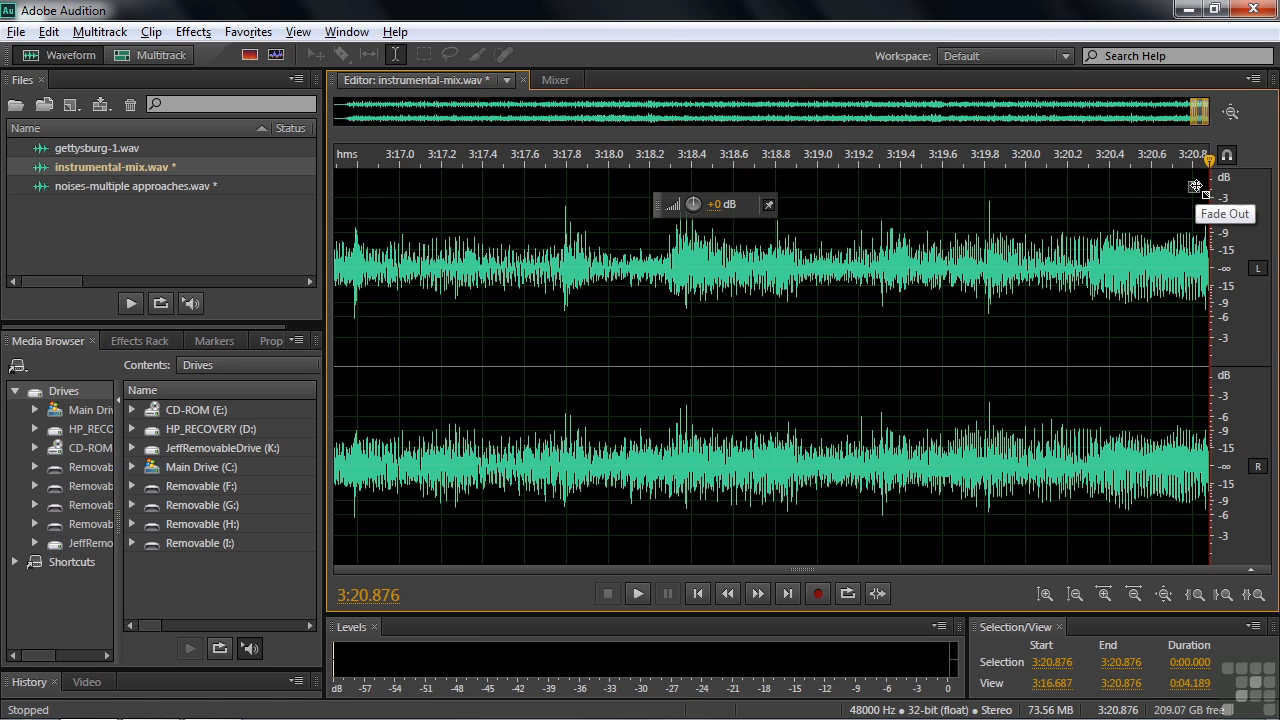
{"action": "left_click_drag", "start_coordinate": [1196, 186], "coordinate": [551, 198]}
{"action": "left_click", "coordinate": [617, 280]}
{"action": "key", "text": "space"}
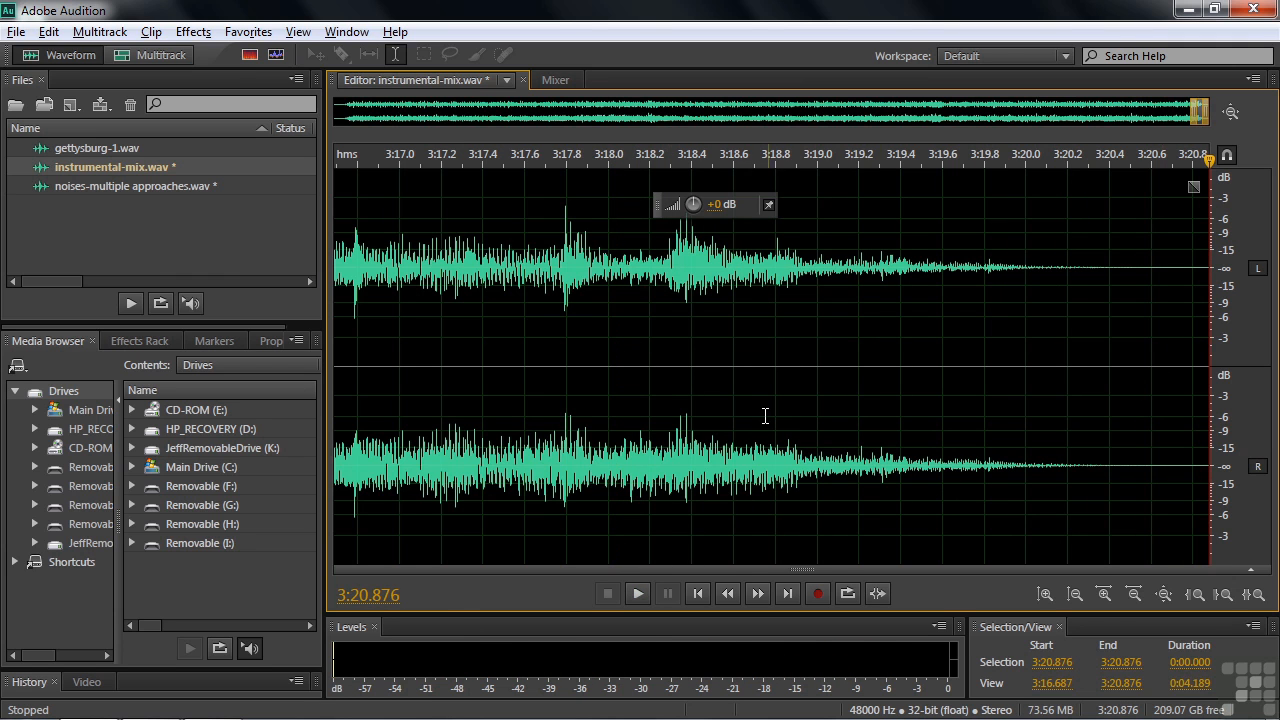
Insert 1 second of silence at the very end of the instrumental mix and bring that section into view.
{"action": "left_click", "coordinate": [51, 39]}
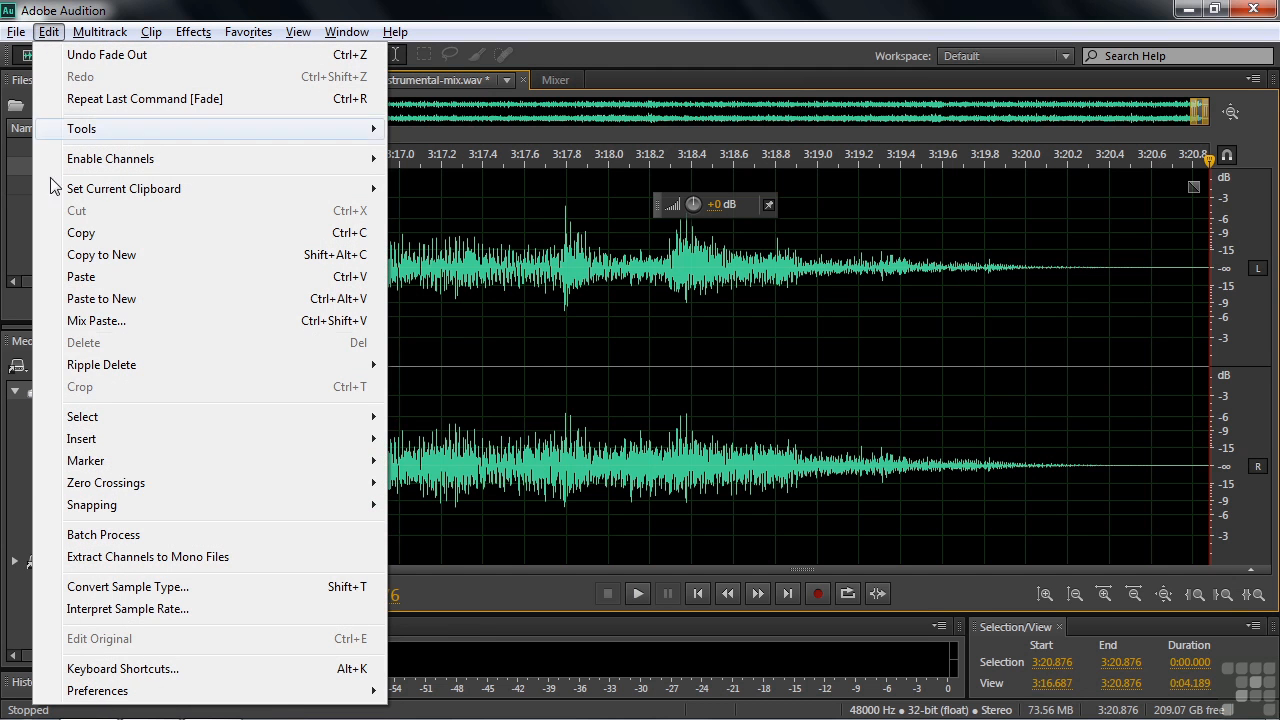
{"action": "mouse_move", "coordinate": [266, 437]}
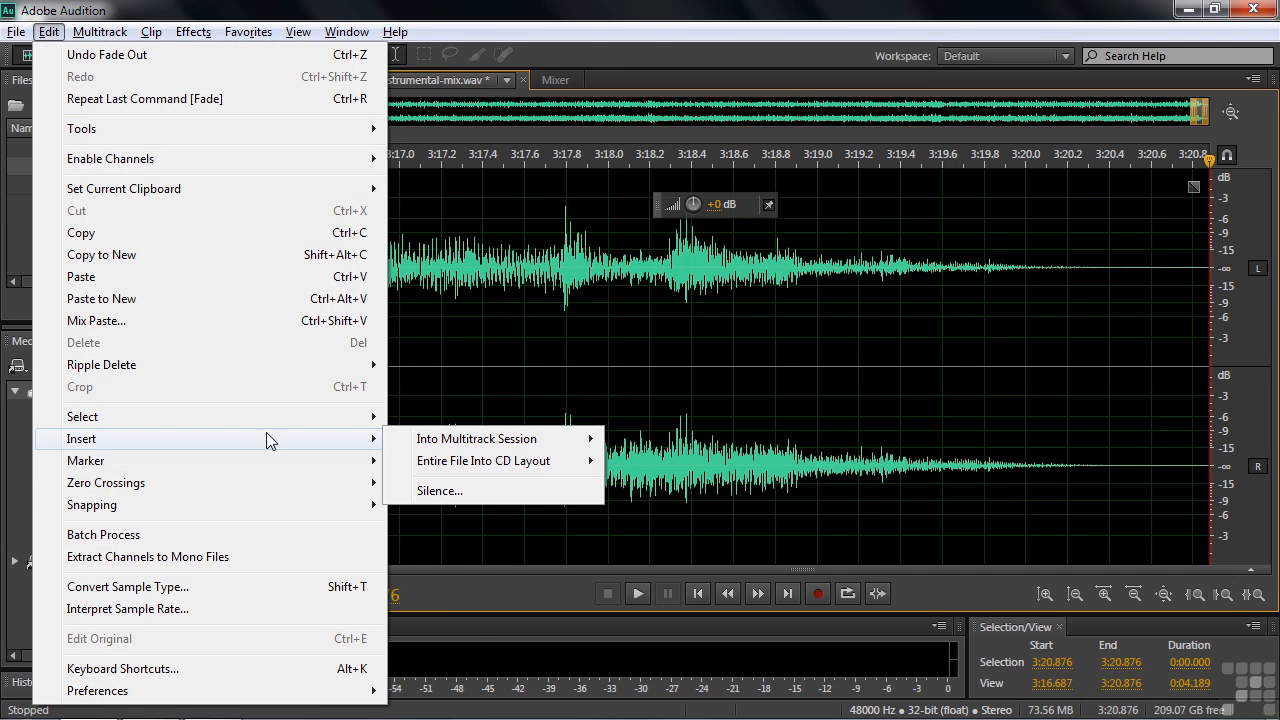
{"action": "left_click", "coordinate": [484, 492]}
{"action": "left_click", "coordinate": [716, 356]}
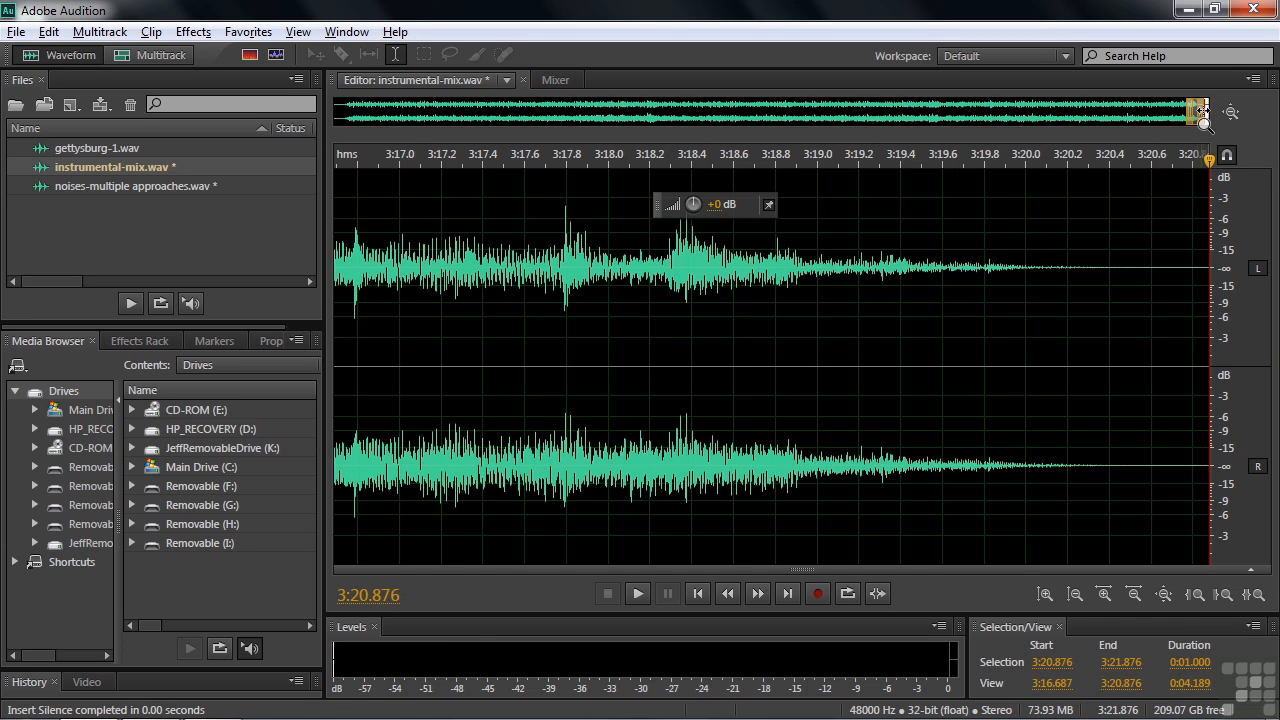
{"action": "left_click_drag", "start_coordinate": [1197, 112], "coordinate": [1201, 113]}
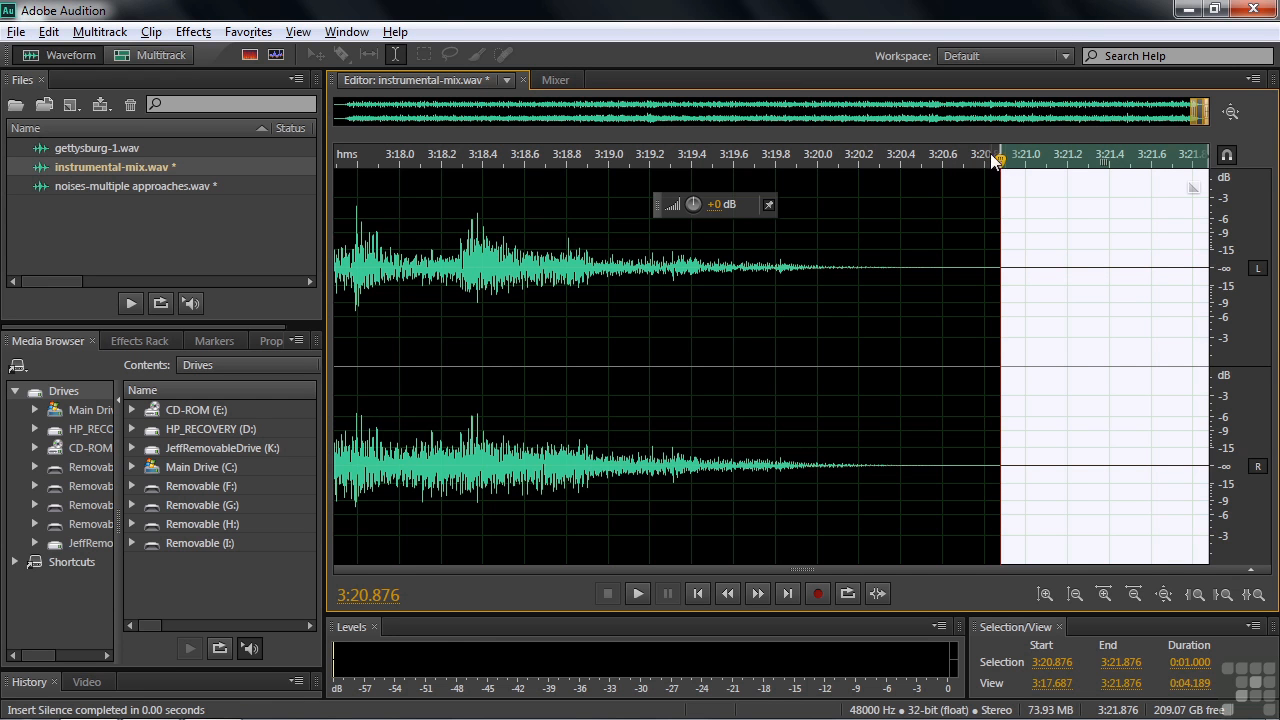
Insert 0:01.000 of silence in the middle of the music at 3:12.000.
{"action": "left_click_drag", "start_coordinate": [1198, 106], "coordinate": [1164, 110]}
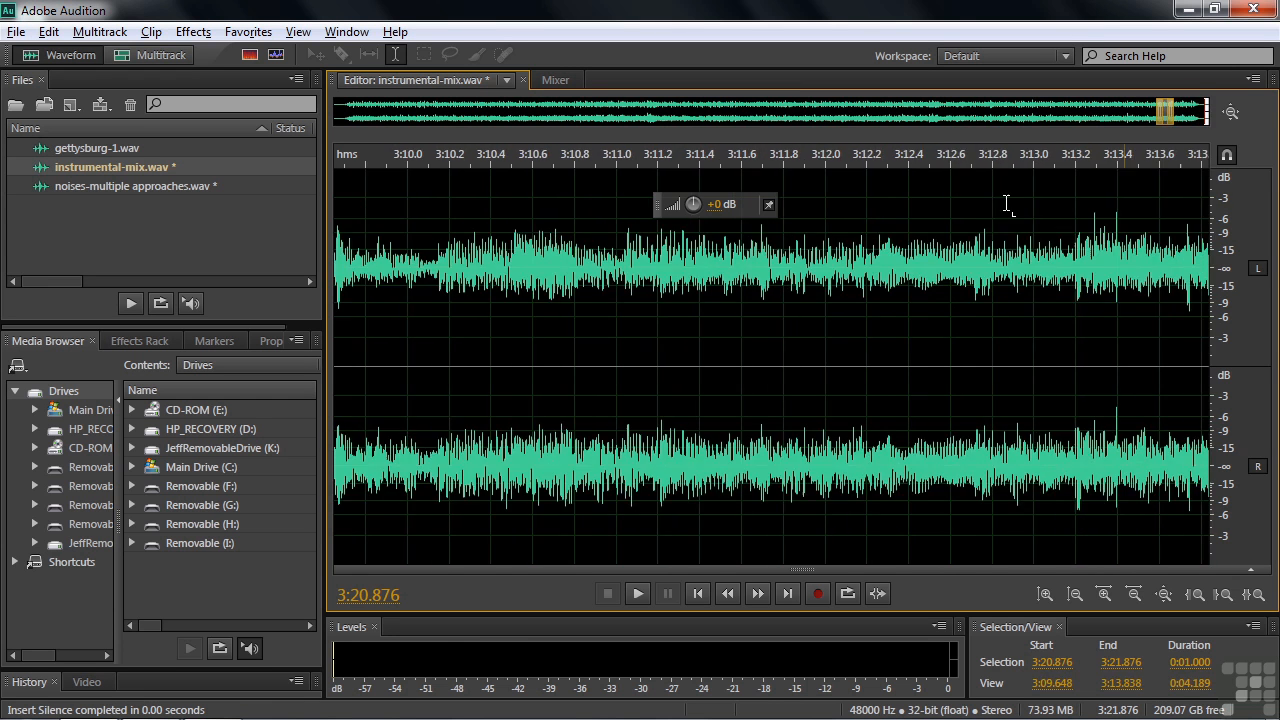
{"action": "left_click", "coordinate": [821, 252]}
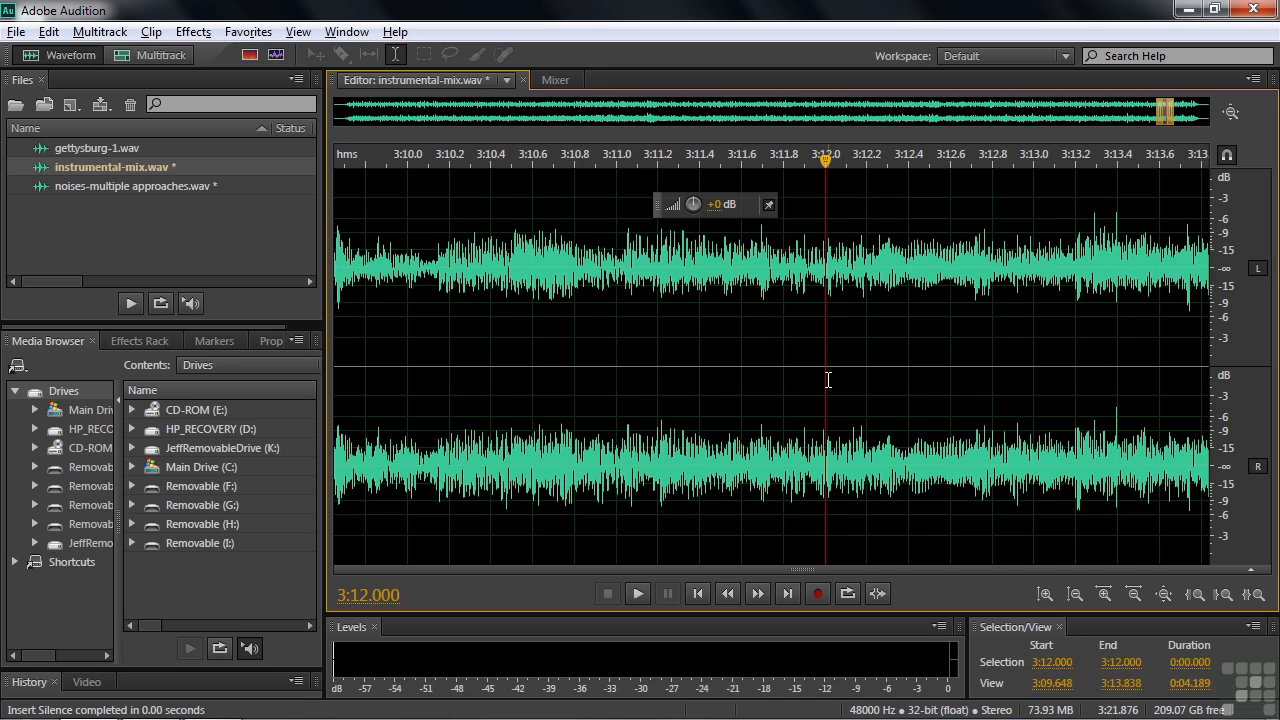
{"action": "left_click", "coordinate": [48, 31]}
{"action": "mouse_move", "coordinate": [208, 444]}
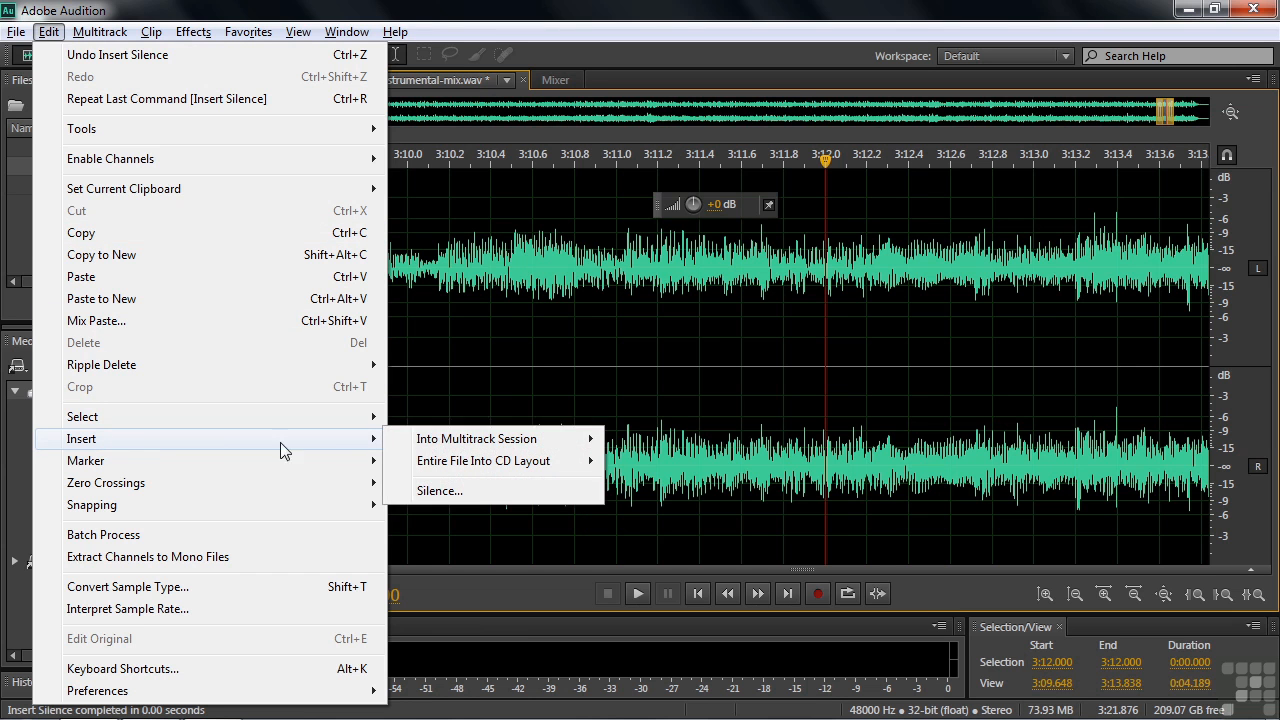
{"action": "left_click", "coordinate": [440, 490]}
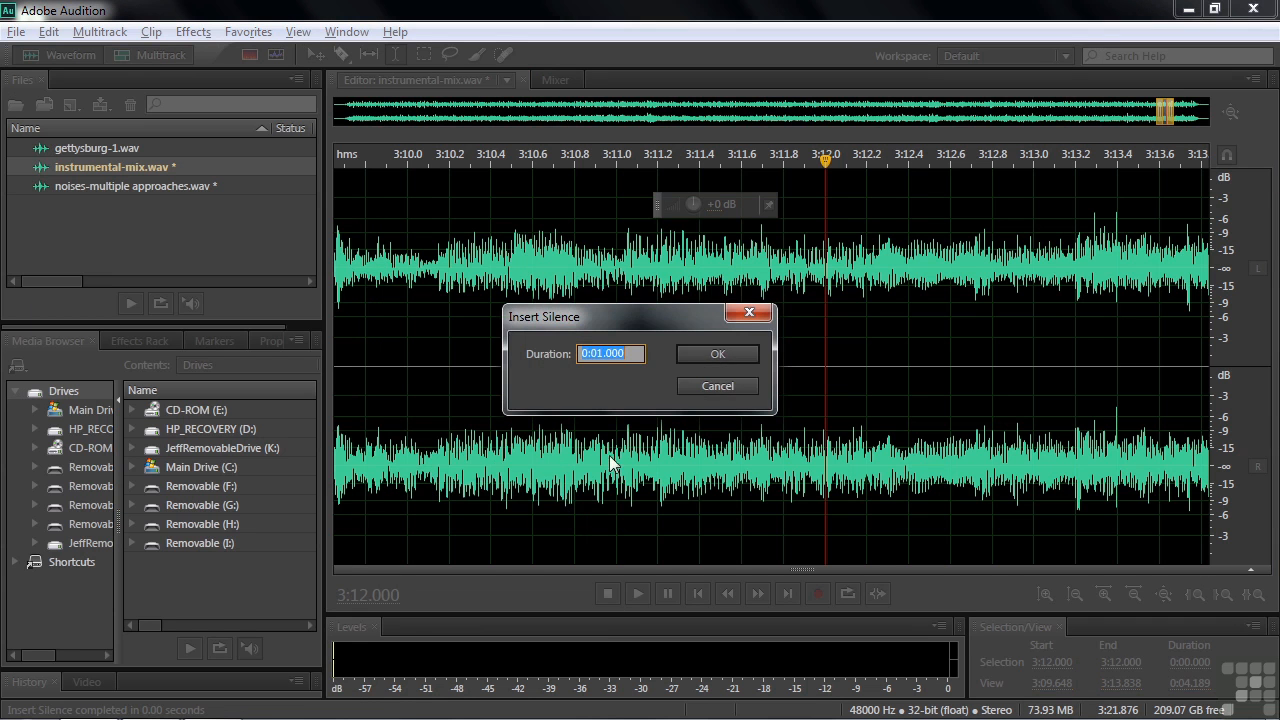
{"action": "left_click", "coordinate": [712, 354]}
Play across the silent gap at 3:12.000 and undo that silence insertion.
{"action": "left_click", "coordinate": [808, 365]}
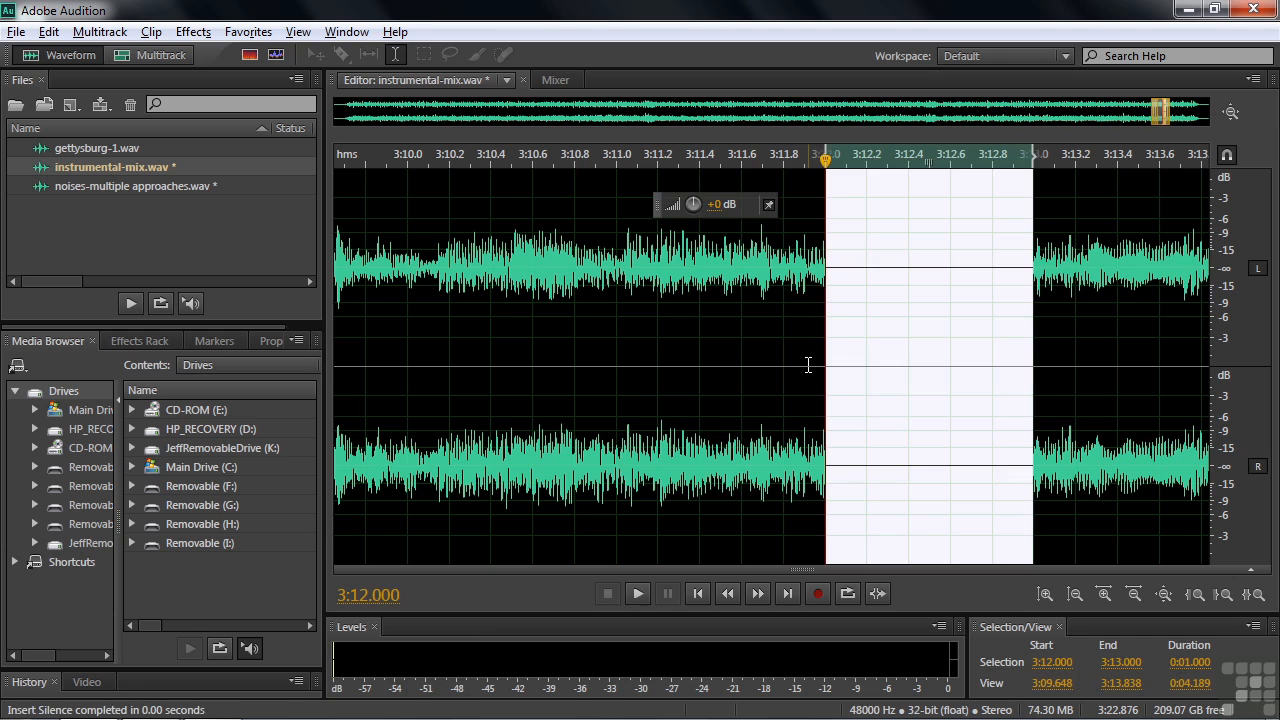
{"action": "key", "text": "space"}
{"action": "key", "text": "space"}
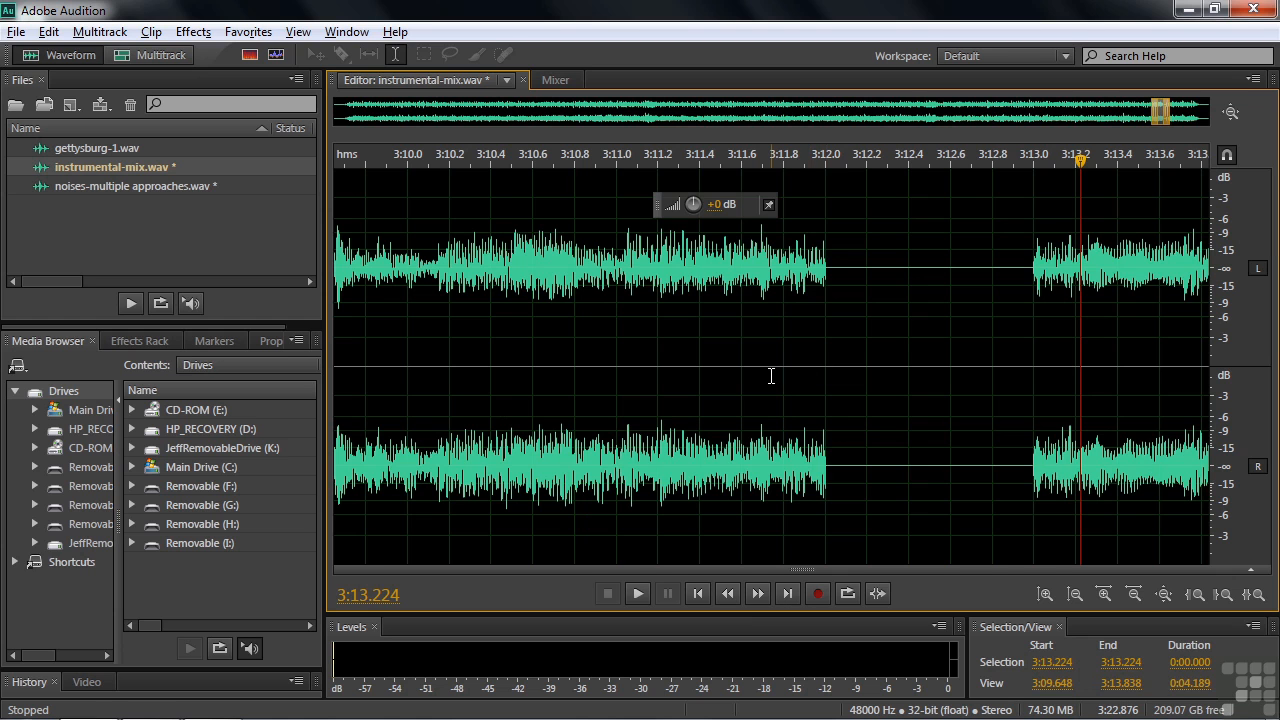
{"action": "key", "text": "ctrl+z"}
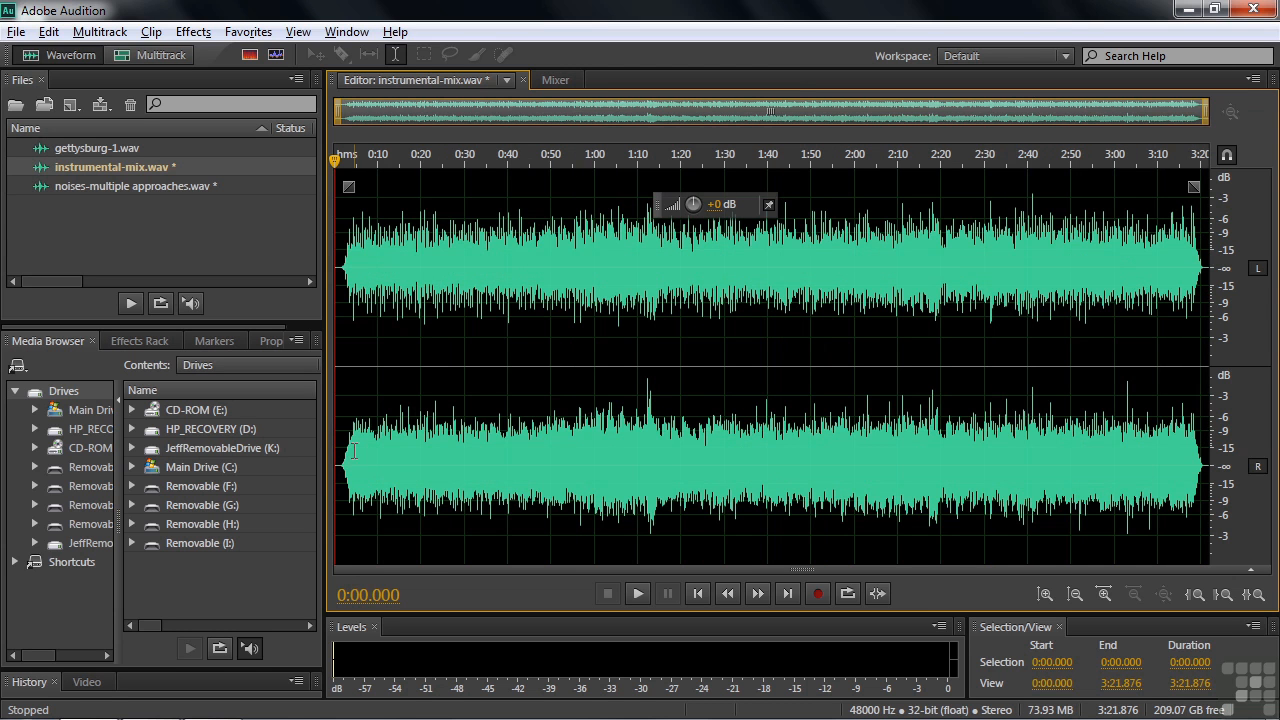
Reverse the section of the instrumental mix from about 0:03.7 to 0:20, playing part of it before and after.
{"action": "left_click_drag", "start_coordinate": [350, 458], "coordinate": [422, 470]}
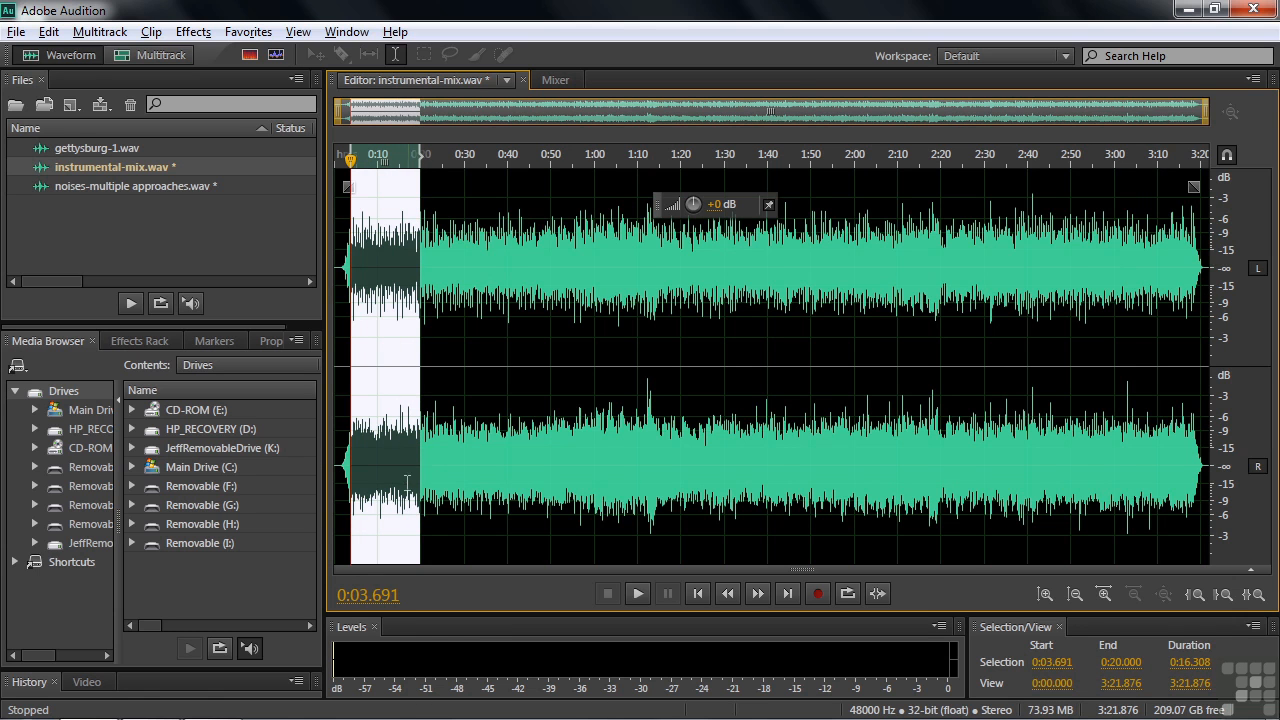
{"action": "key", "text": "space"}
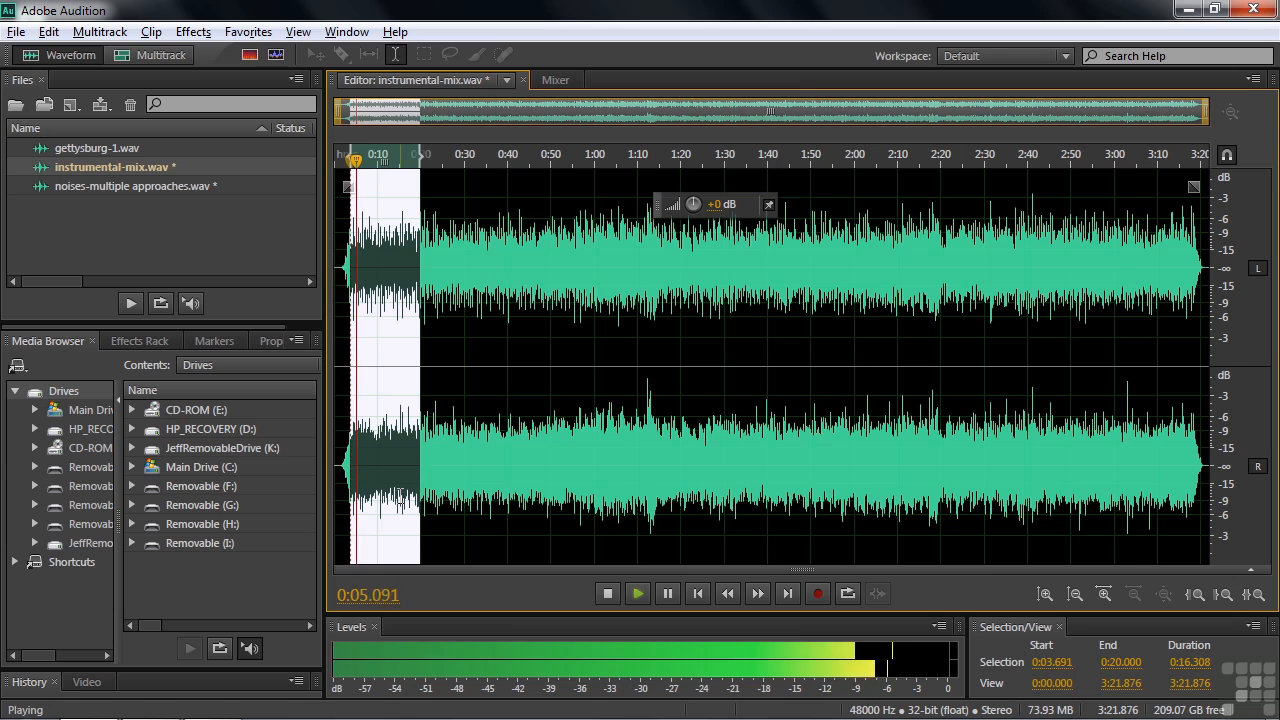
{"action": "key", "text": "space"}
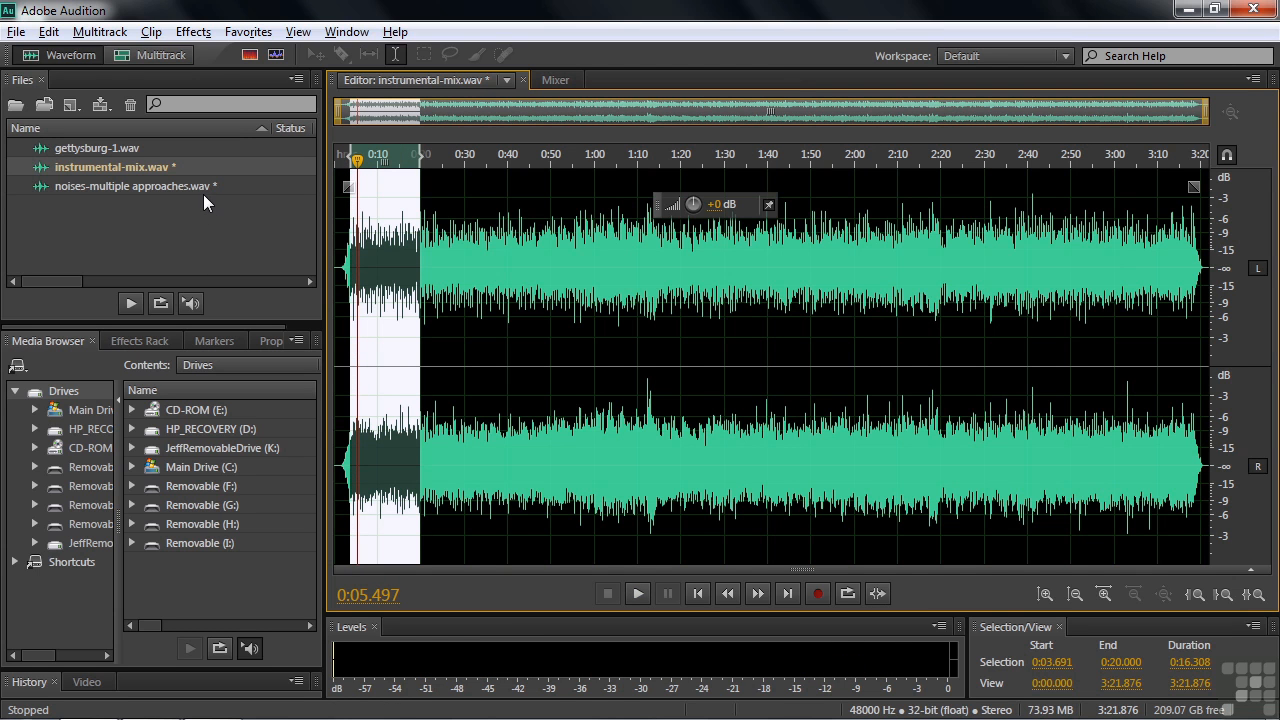
{"action": "left_click", "coordinate": [194, 33]}
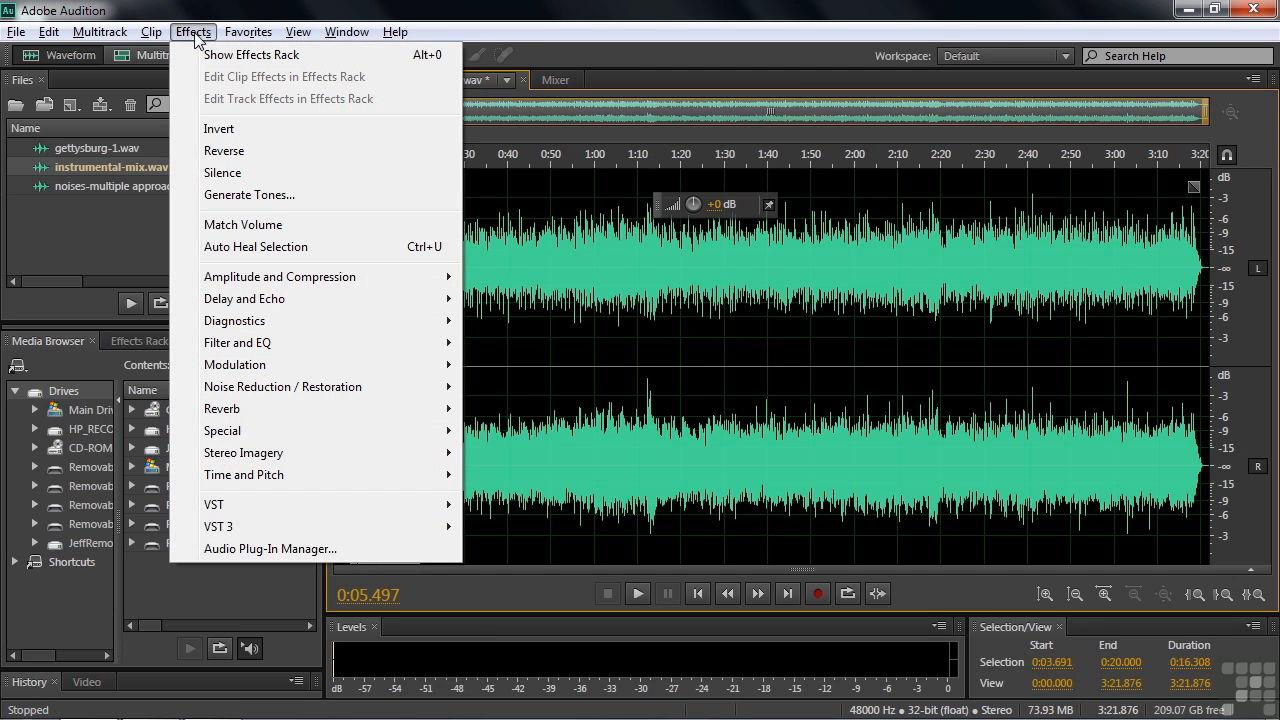
{"action": "left_click", "coordinate": [224, 151]}
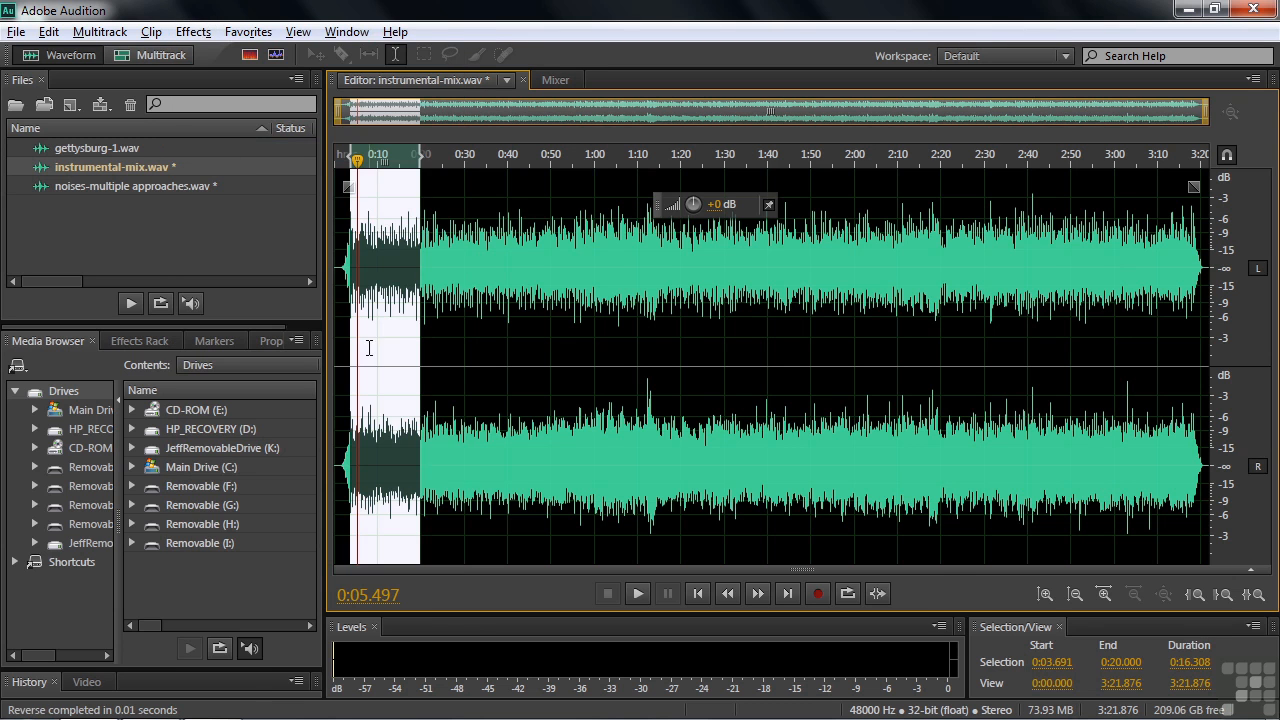
{"action": "key", "text": "space"}
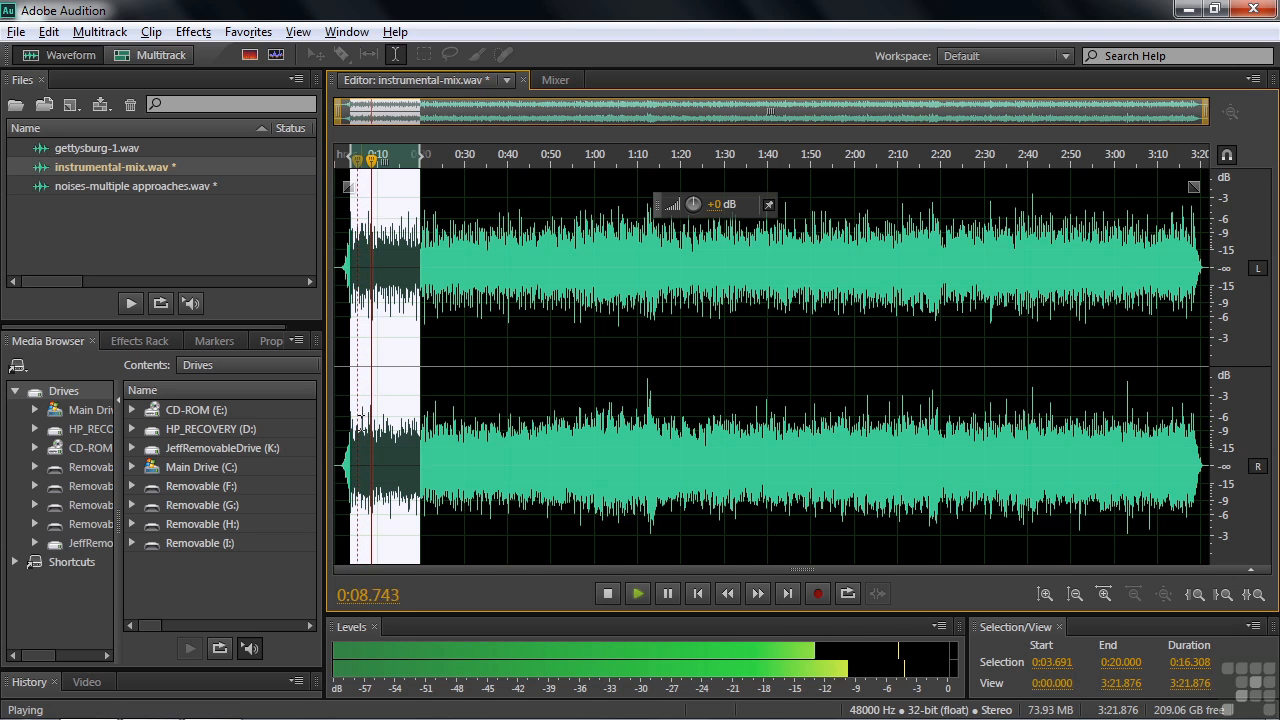
{"action": "key", "text": "space"}
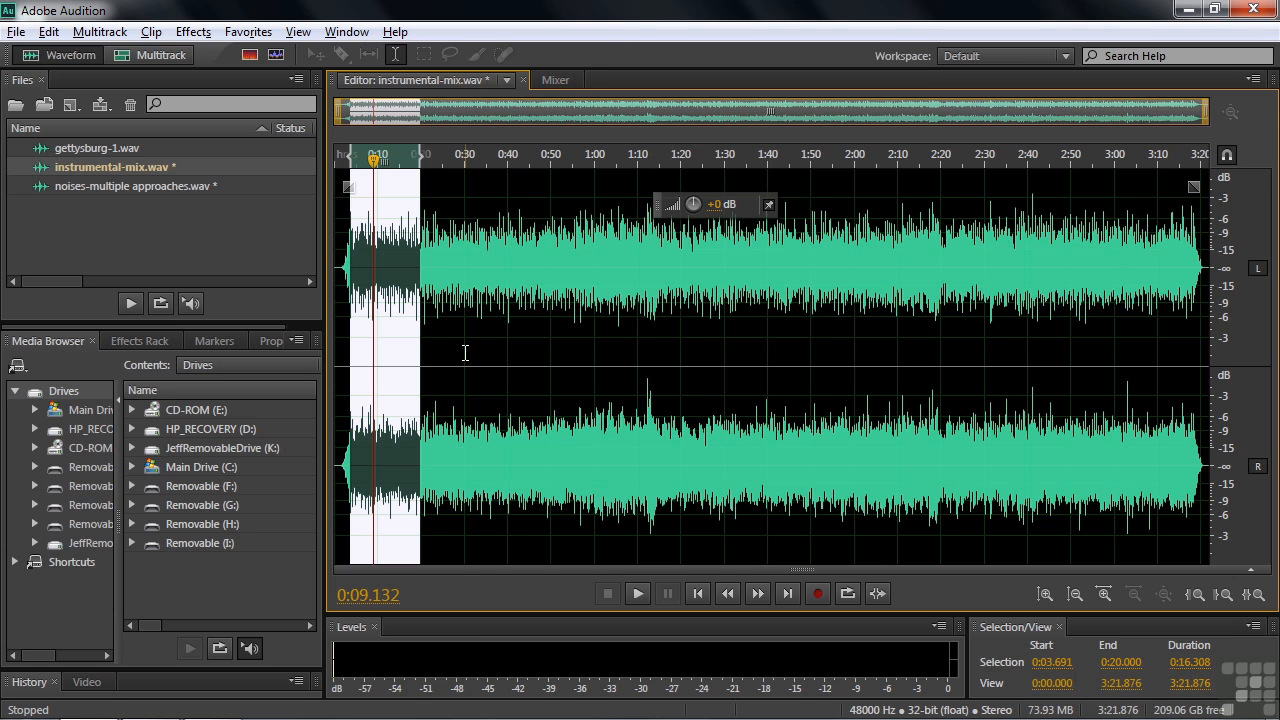
{"action": "left_click", "coordinate": [205, 35]}
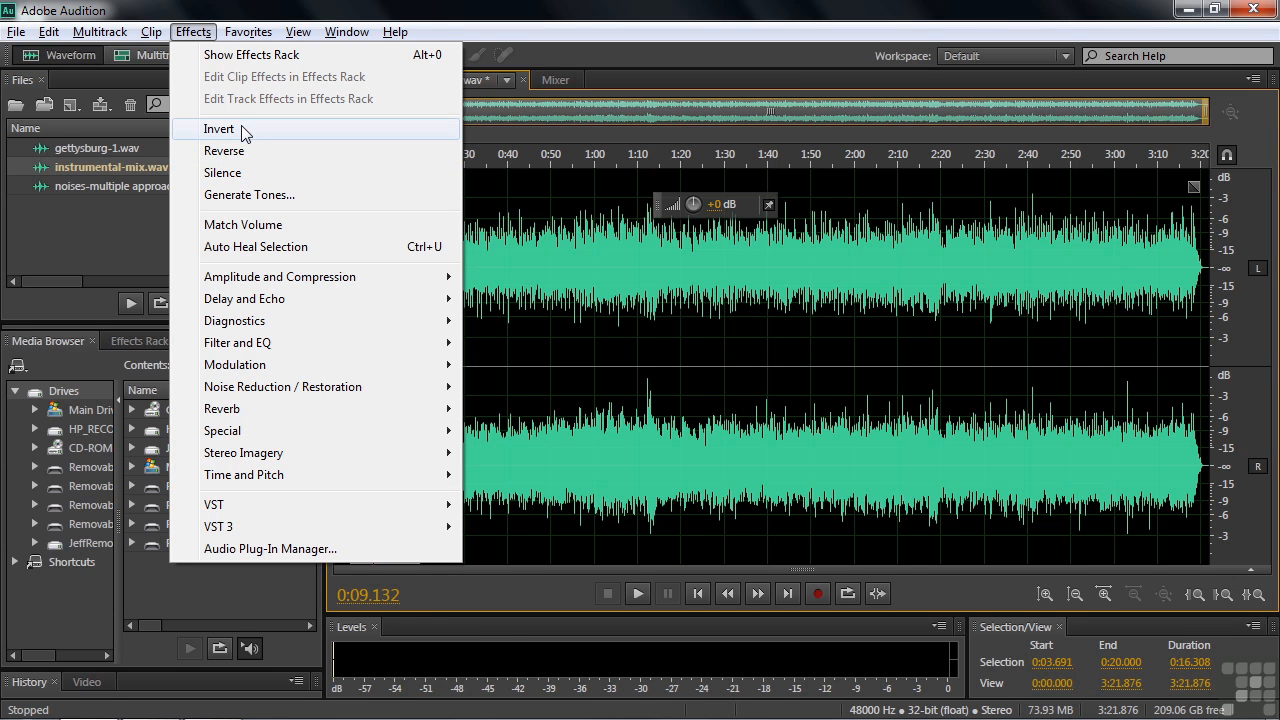
{"action": "left_click", "coordinate": [101, 219]}
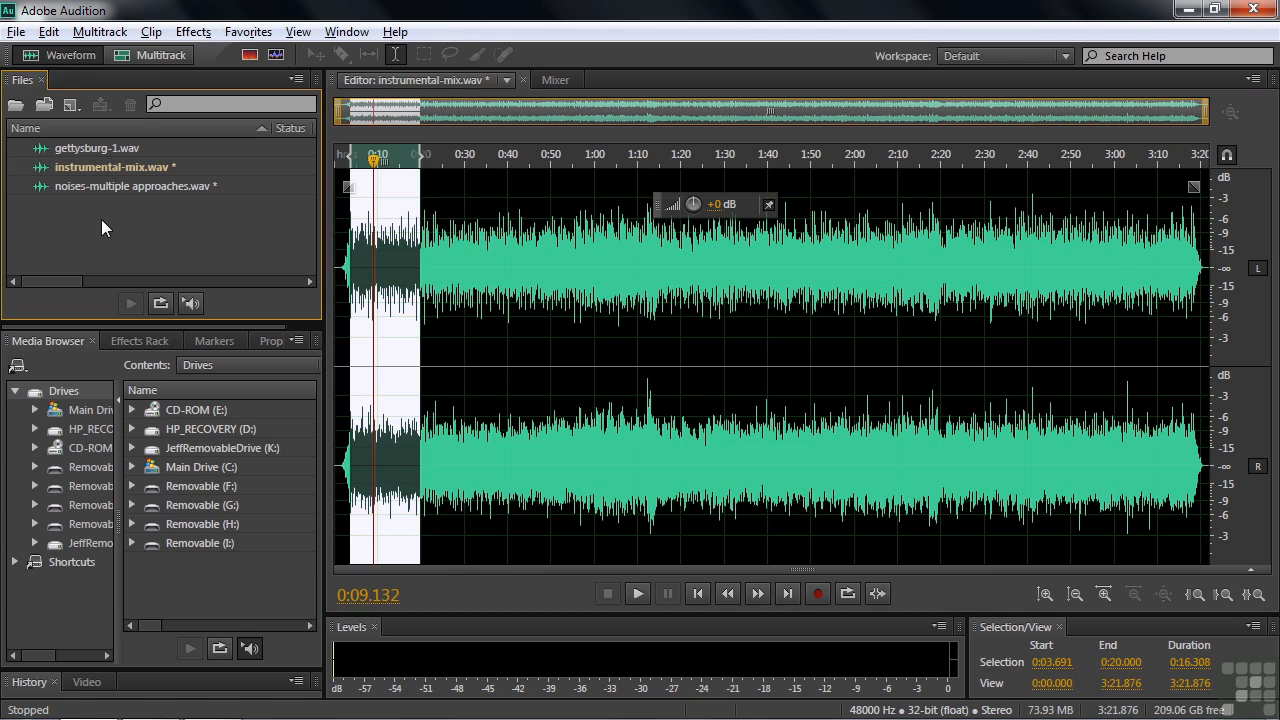
Open gettysburg-1.wav in the editor, select its first phrase from about 0:00.36 to 0:02, and play it.
{"action": "double_click", "coordinate": [46, 150]}
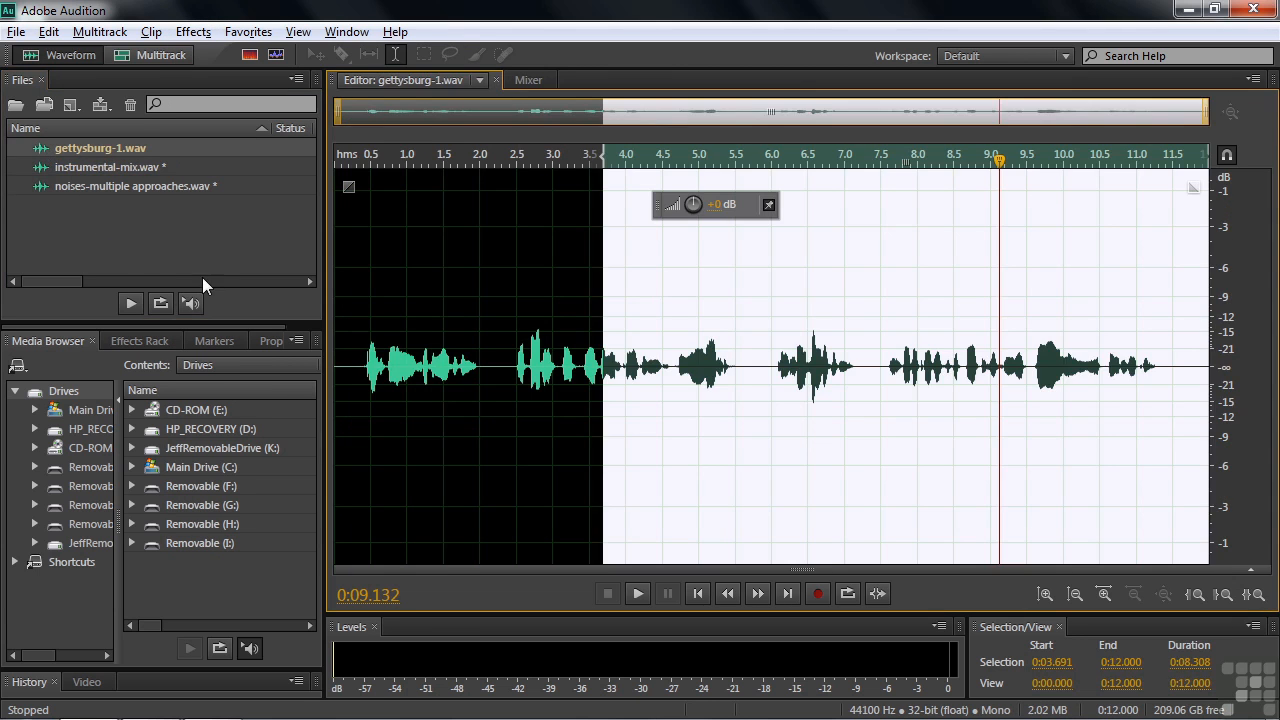
{"action": "left_click_drag", "start_coordinate": [361, 366], "coordinate": [479, 366]}
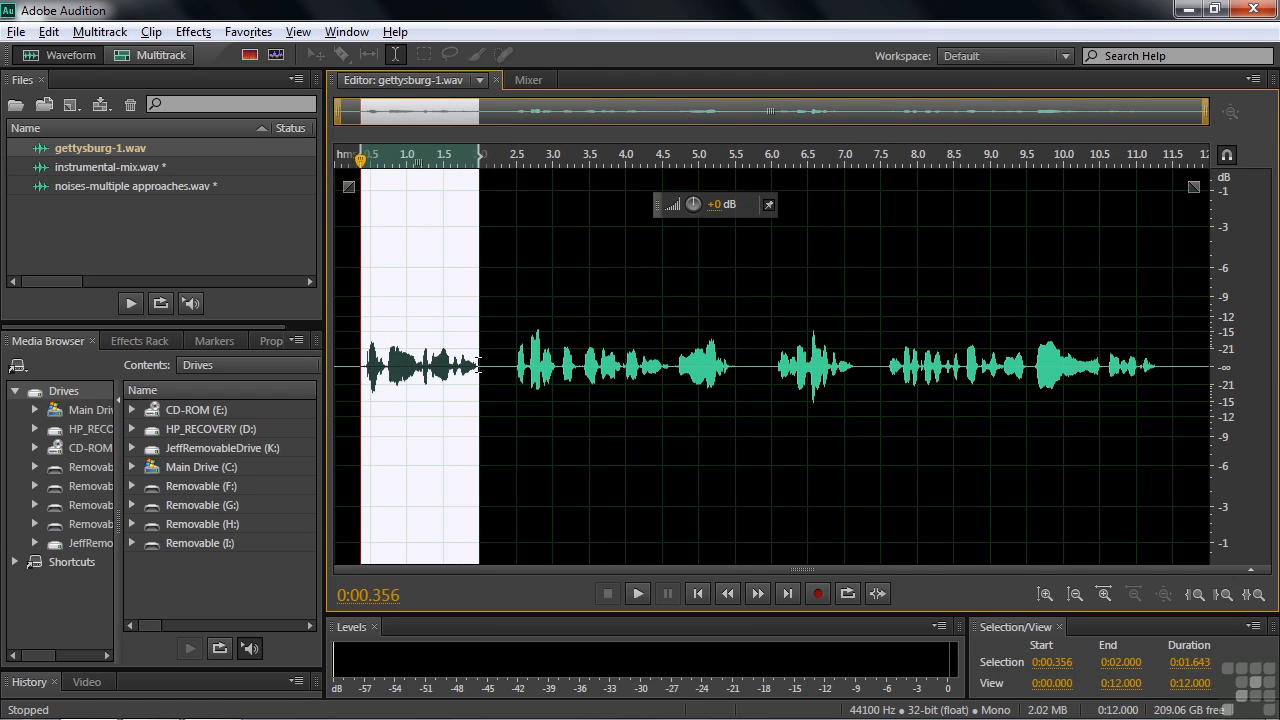
{"action": "key", "text": "space"}
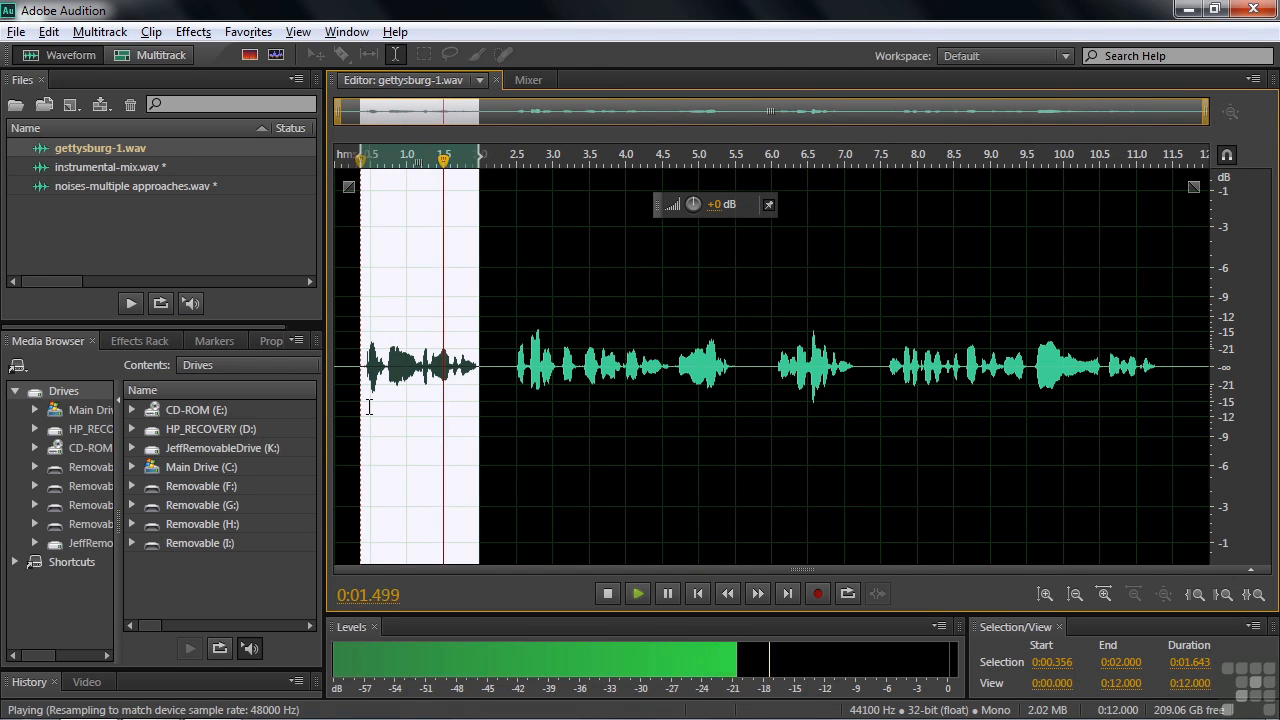
{"action": "key", "text": "space"}
Amplify the selected first phrase of the speech and apply the Reverse effect to it.
{"action": "left_click_drag", "start_coordinate": [692, 207], "coordinate": [760, 212]}
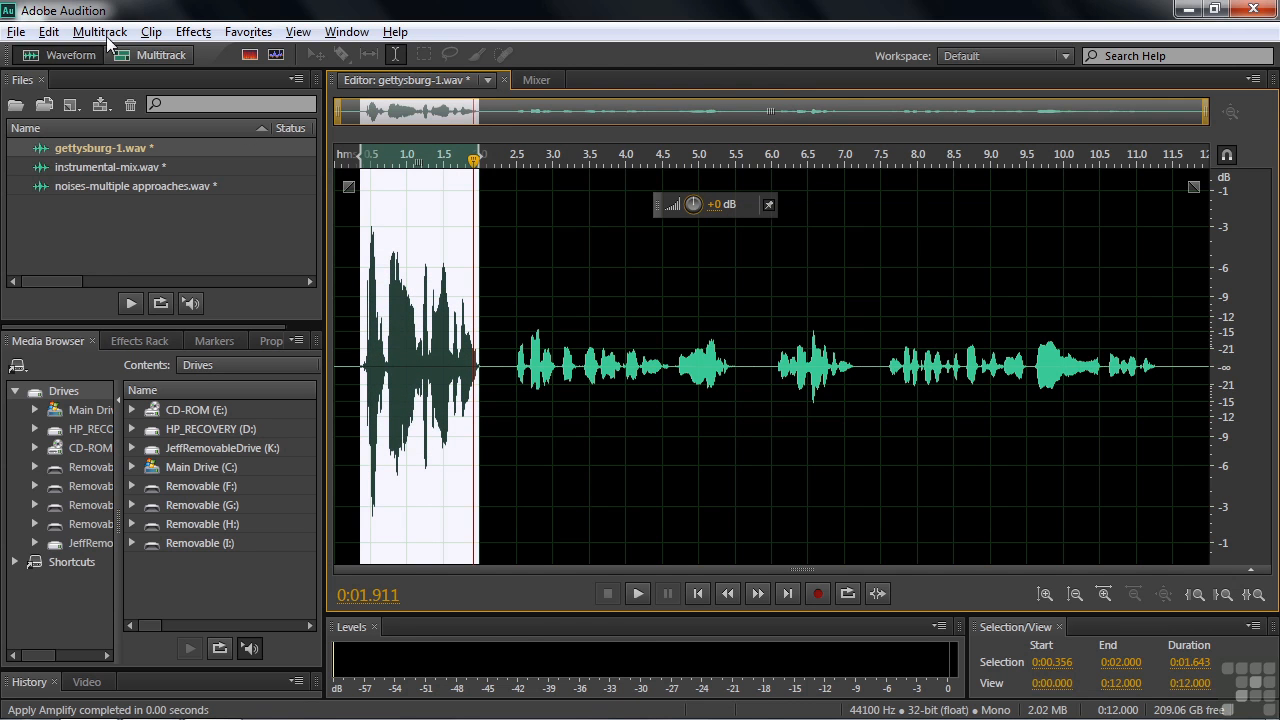
{"action": "left_click", "coordinate": [194, 32]}
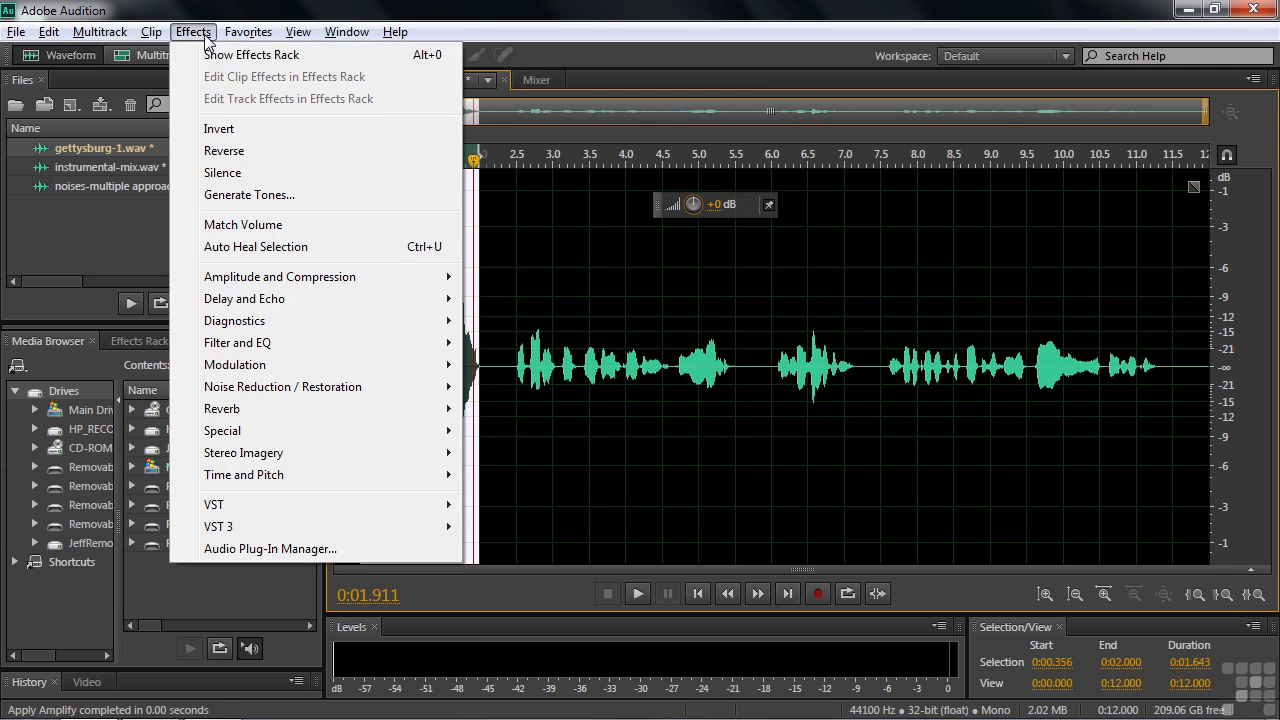
{"action": "left_click", "coordinate": [230, 151]}
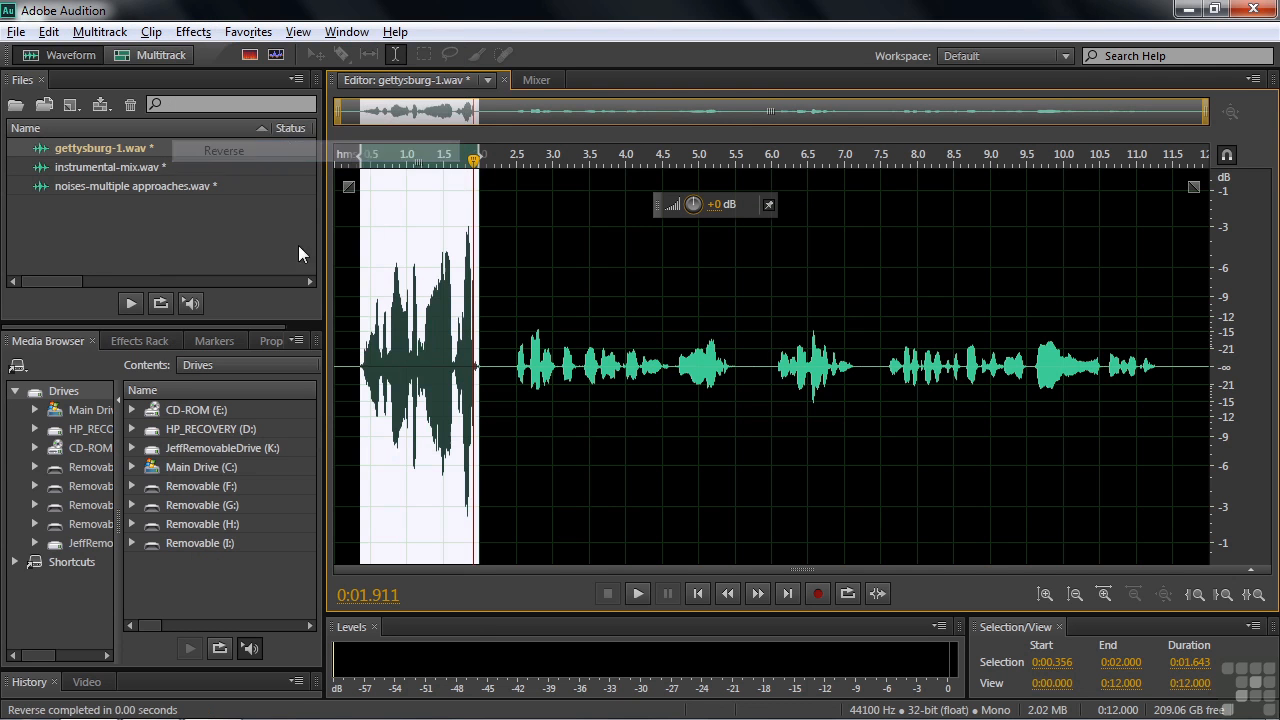
Play the reversed speech phrase from about 0:00.2.
{"action": "left_click", "coordinate": [351, 364]}
{"action": "key", "text": "space"}
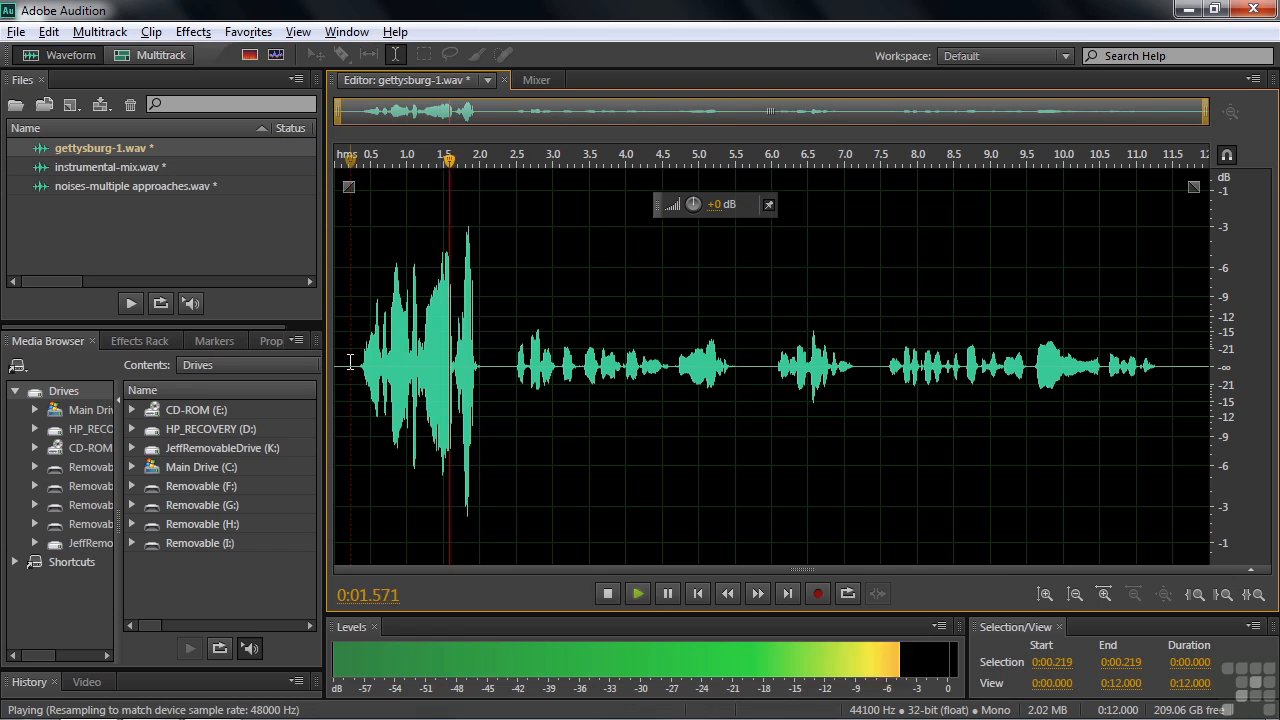
{"action": "key", "text": "space"}
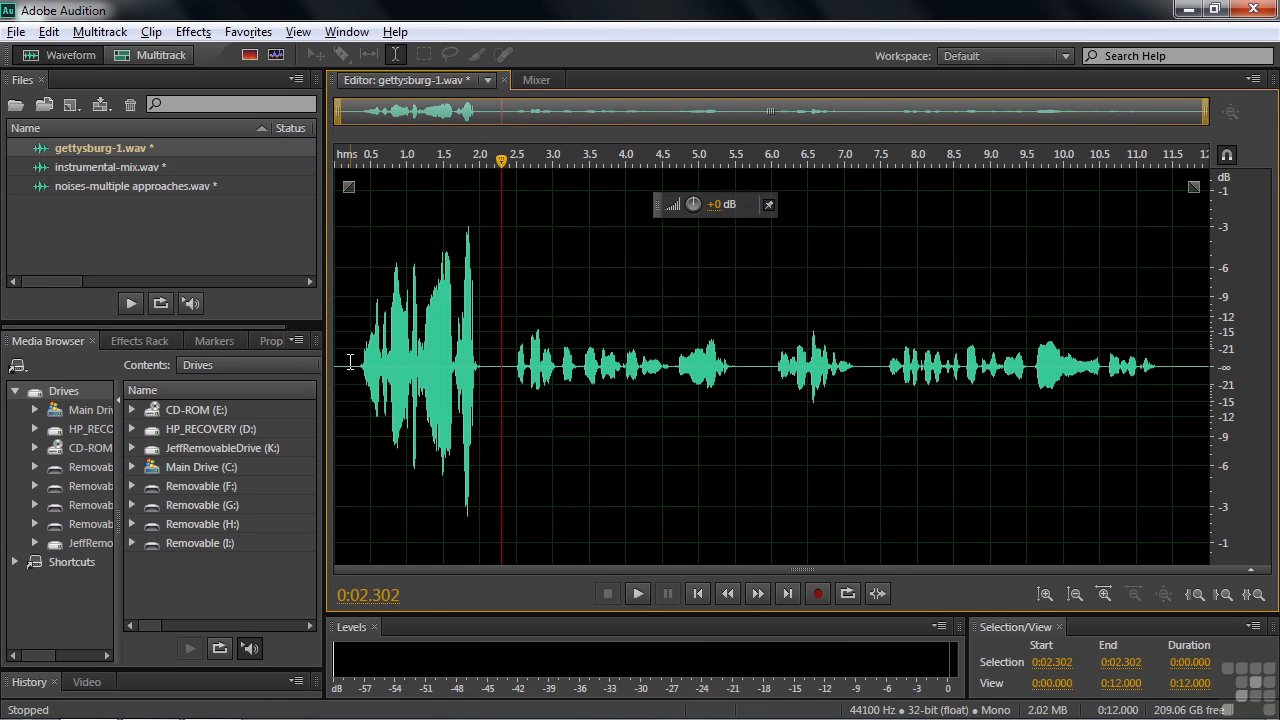